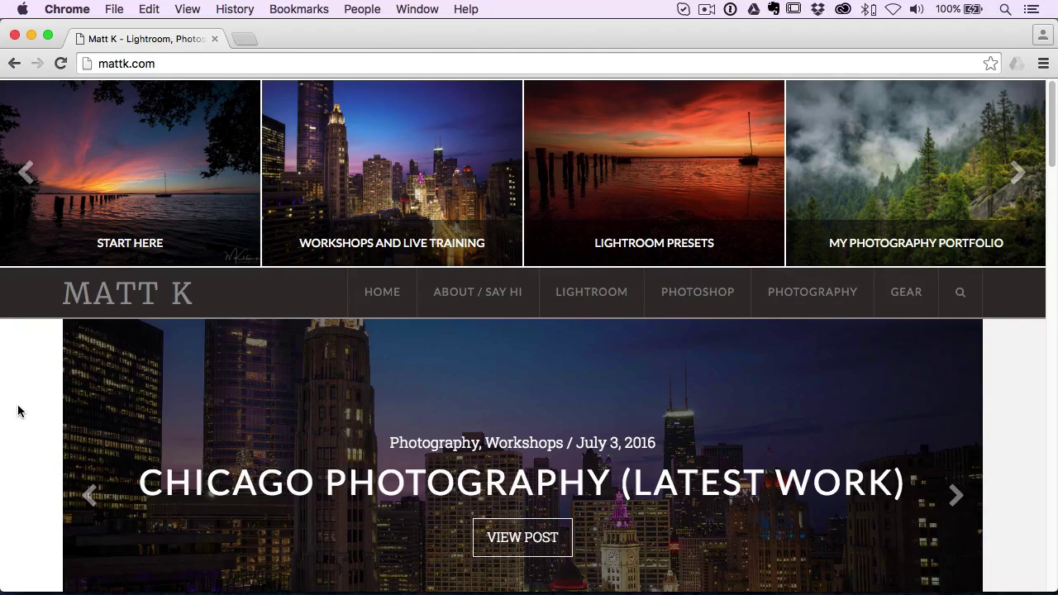
Step: Review the 'A New Way to Add Your Signature' post on mattk.com, then switch to matt_sig.psd in Photoshop
{"action": "scroll", "coordinate": [61, 360], "scroll_direction": "down", "scroll_amount": 15}
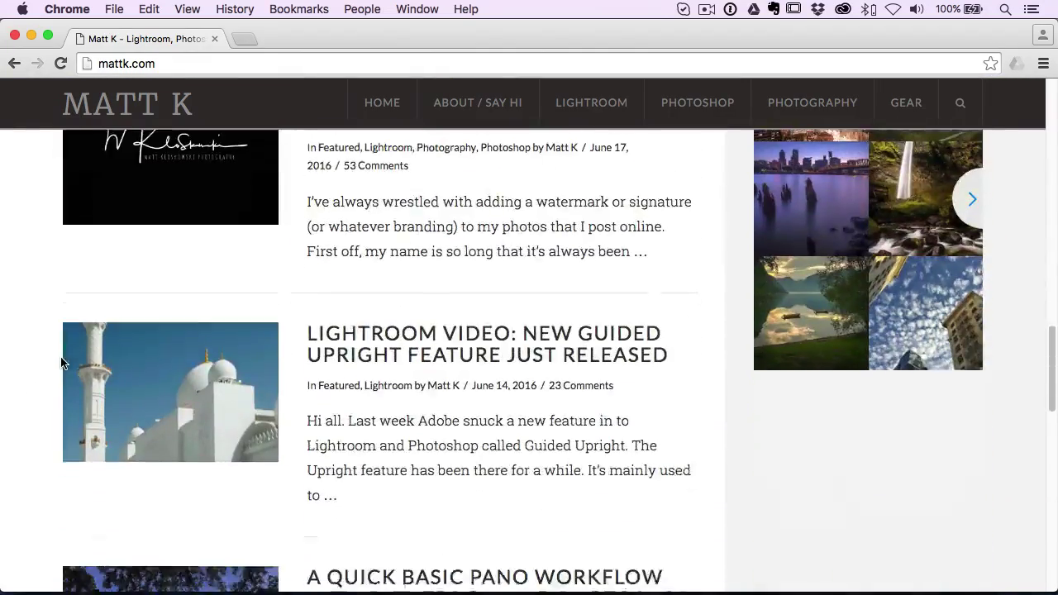
{"action": "scroll", "coordinate": [61, 360], "scroll_direction": "up", "scroll_amount": 2}
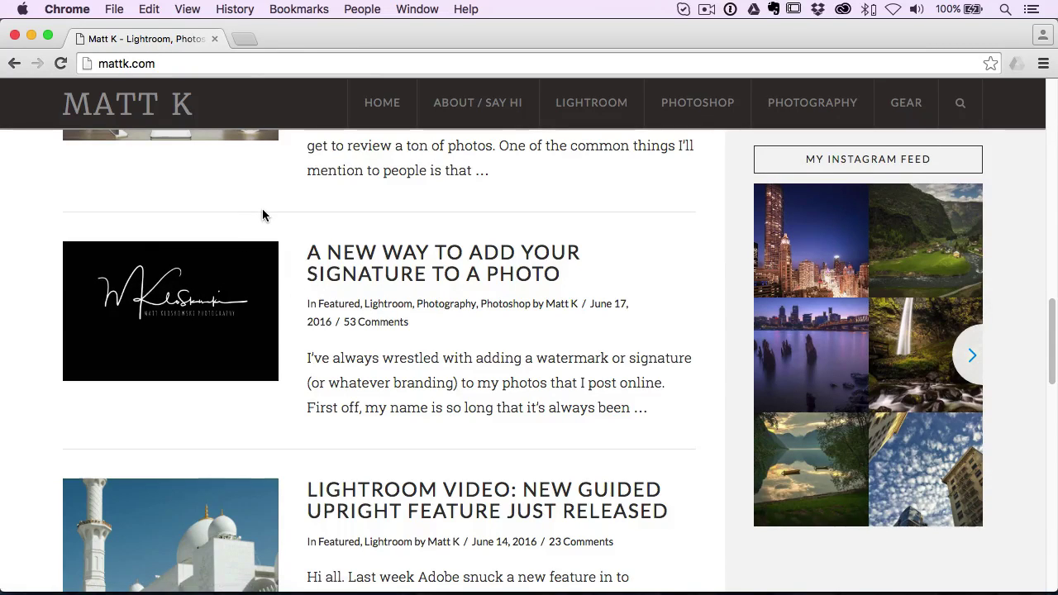
{"action": "key", "text": "super+Tab"}
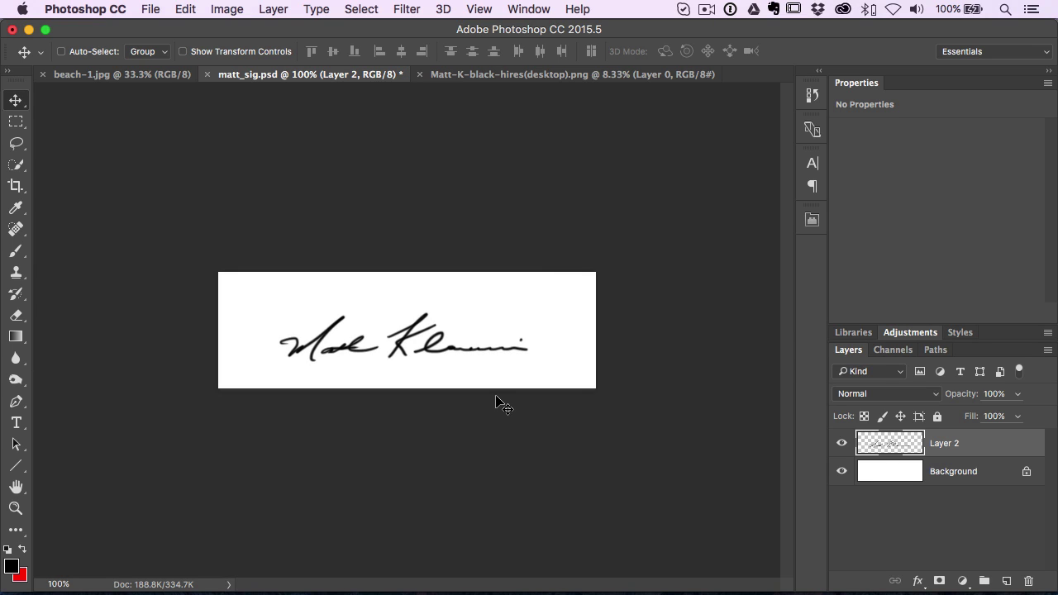
Step: Hide signature Layer 2, select the Brush Tool, and add an empty Layer 3 above Background
{"action": "left_click", "coordinate": [842, 444]}
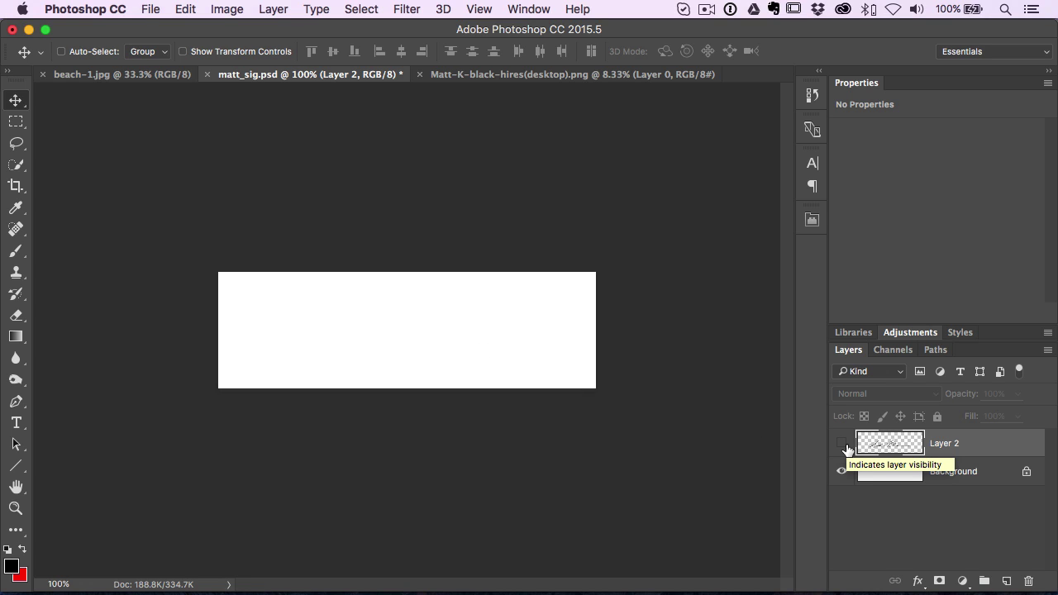
{"action": "key", "text": "b"}
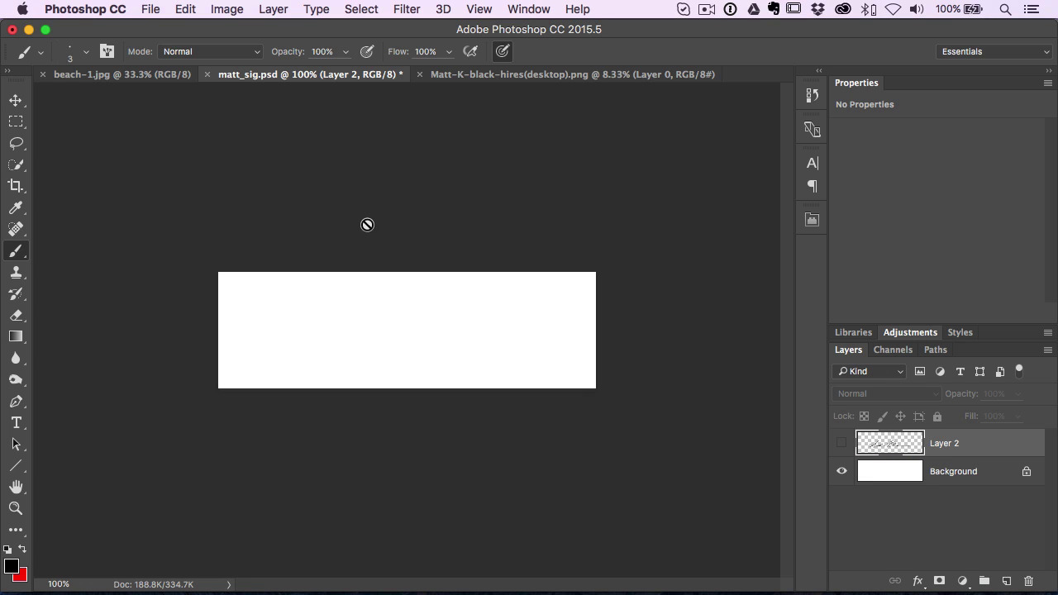
{"action": "left_click", "coordinate": [901, 475]}
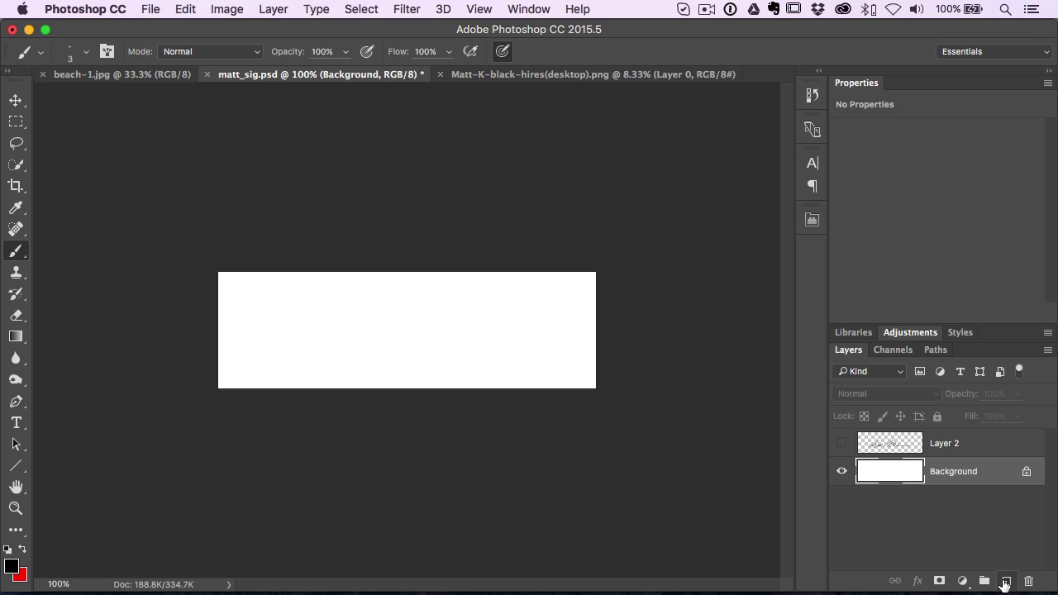
{"action": "left_click", "coordinate": [1005, 582]}
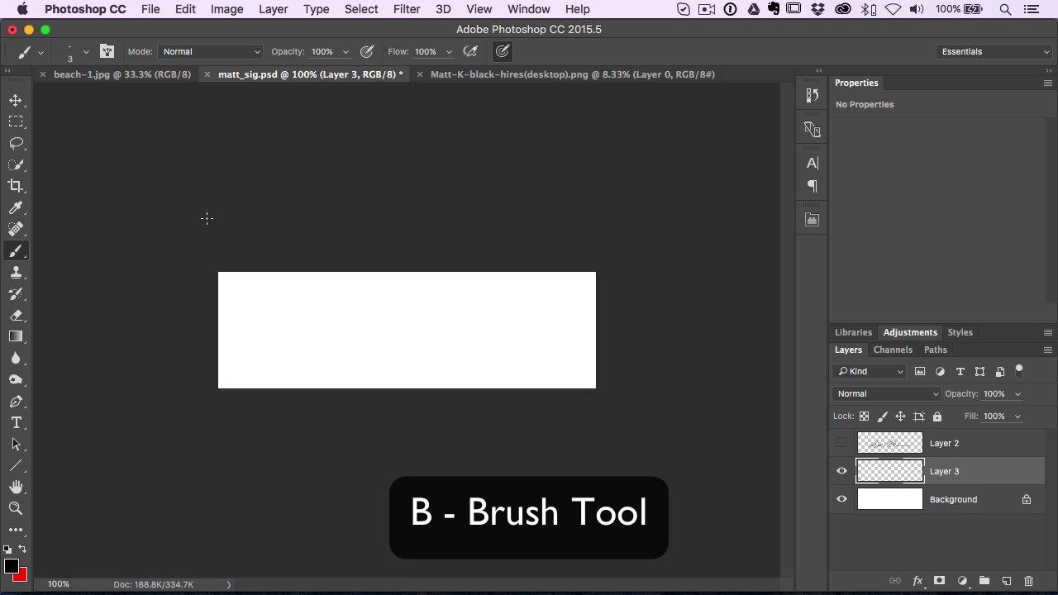
{"action": "left_click", "coordinate": [86, 52]}
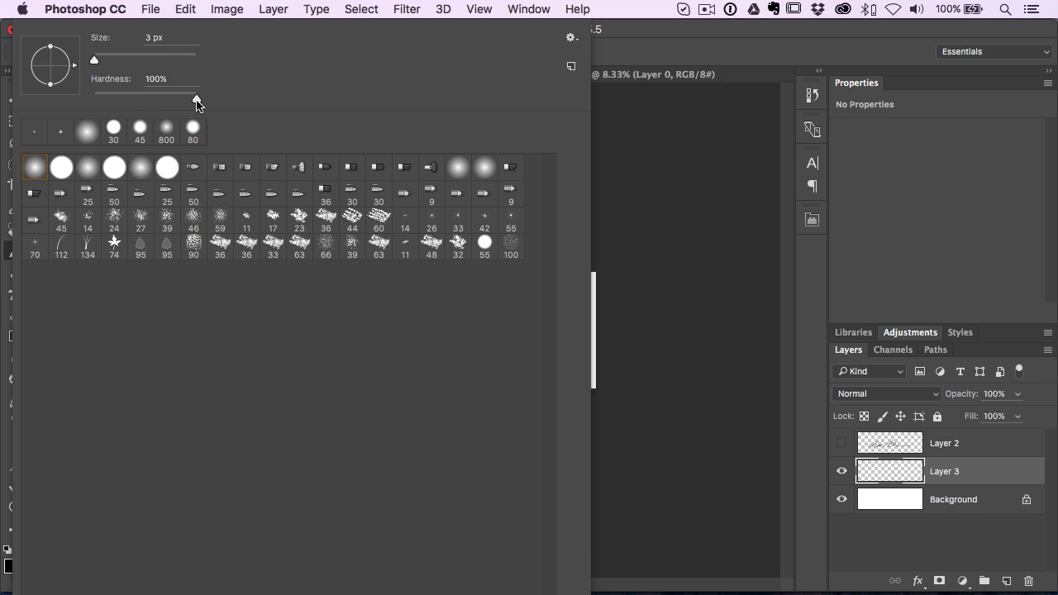
{"action": "mouse_move", "coordinate": [196, 100]}
{"action": "left_mouse_down"}
{"action": "mouse_move", "coordinate": [180, 99]}
{"action": "mouse_move", "coordinate": [198, 99]}
{"action": "left_mouse_up"}
{"action": "key", "text": "Return"}
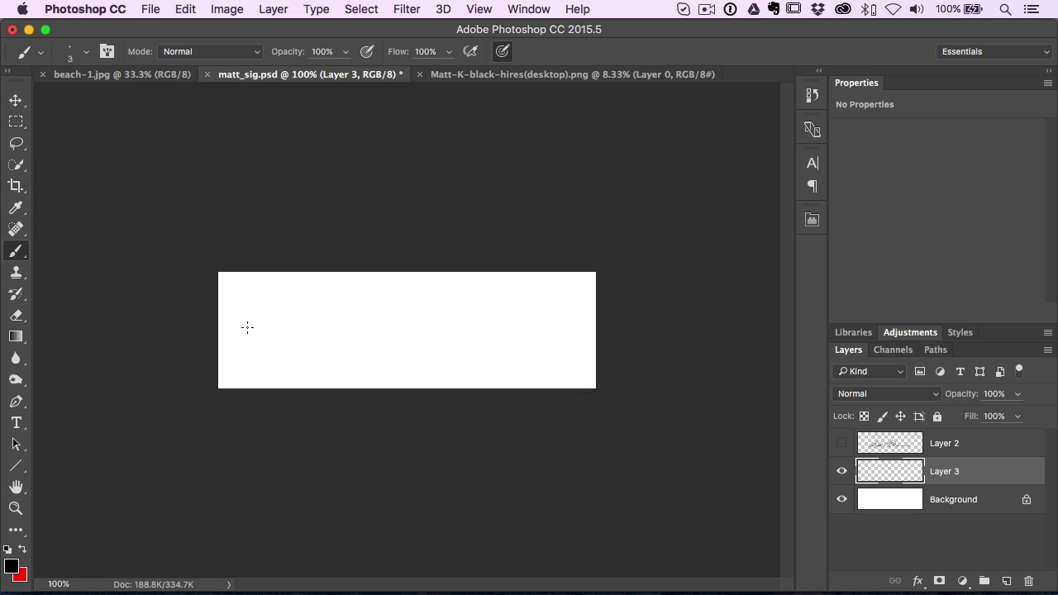
Step: Paint a trial signature on Layer 3, undo all its strokes, and show Layer 2 again
{"action": "mouse_move", "coordinate": [247, 328]}
{"action": "left_mouse_down"}
{"action": "mouse_move", "coordinate": [260, 340]}
{"action": "mouse_move", "coordinate": [296, 319]}
{"action": "mouse_move", "coordinate": [294, 343]}
{"action": "mouse_move", "coordinate": [309, 347]}
{"action": "mouse_move", "coordinate": [353, 328]}
{"action": "mouse_move", "coordinate": [342, 350]}
{"action": "left_mouse_up"}
{"action": "mouse_move", "coordinate": [373, 318]}
{"action": "left_mouse_down"}
{"action": "mouse_move", "coordinate": [401, 339]}
{"action": "mouse_move", "coordinate": [392, 343]}
{"action": "mouse_move", "coordinate": [484, 348]}
{"action": "left_mouse_up"}
{"action": "key", "text": "super+z"}
{"action": "key", "text": "super+alt+z"}
{"action": "key", "text": "super+alt+z"}
{"action": "key", "text": "super+alt+z"}
{"action": "key", "text": "super+alt+z"}
{"action": "left_click", "coordinate": [842, 444]}
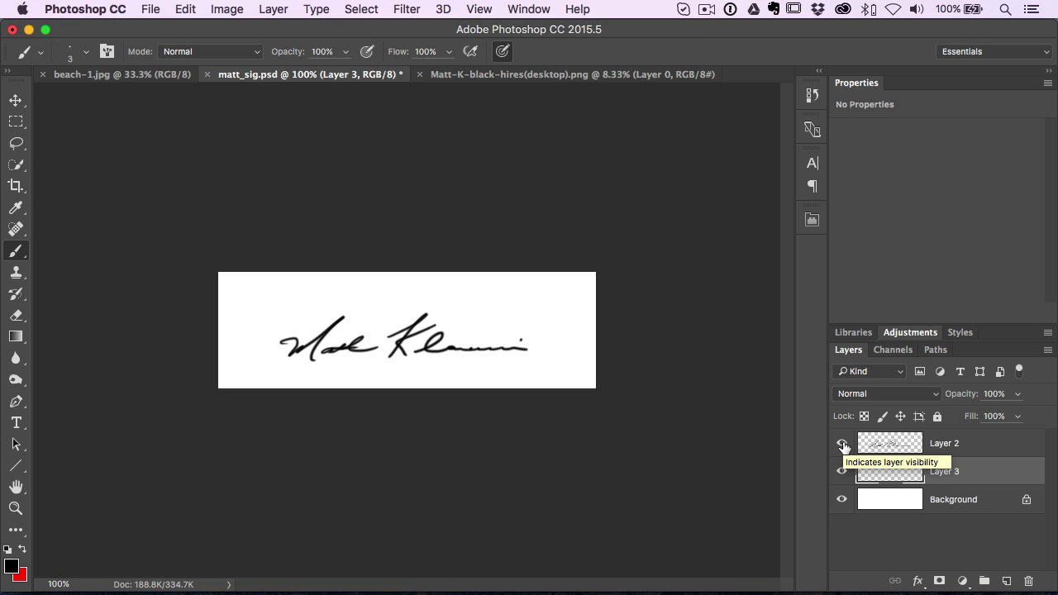
Step: Delete the empty Layer 3, make Layer 2 active, and hide the white Background
{"action": "left_click", "coordinate": [842, 471]}
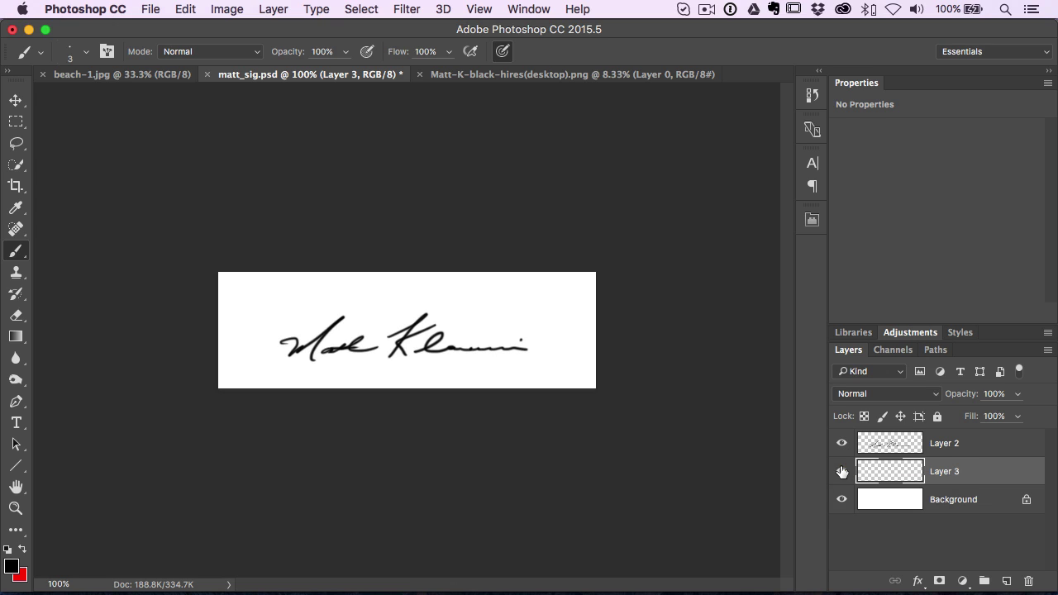
{"action": "key", "text": "Delete"}
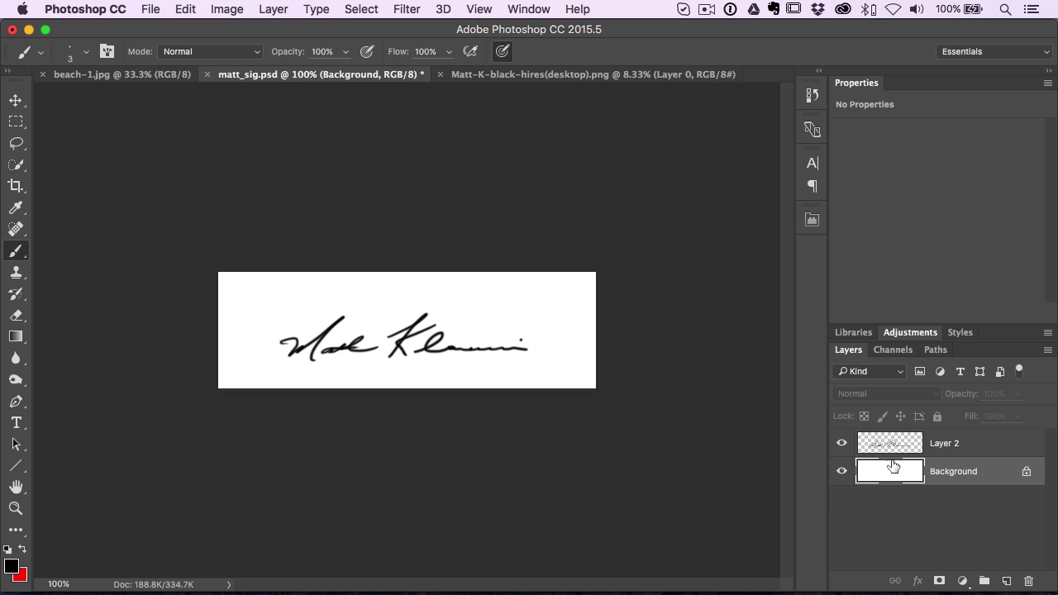
{"action": "left_click", "coordinate": [893, 451]}
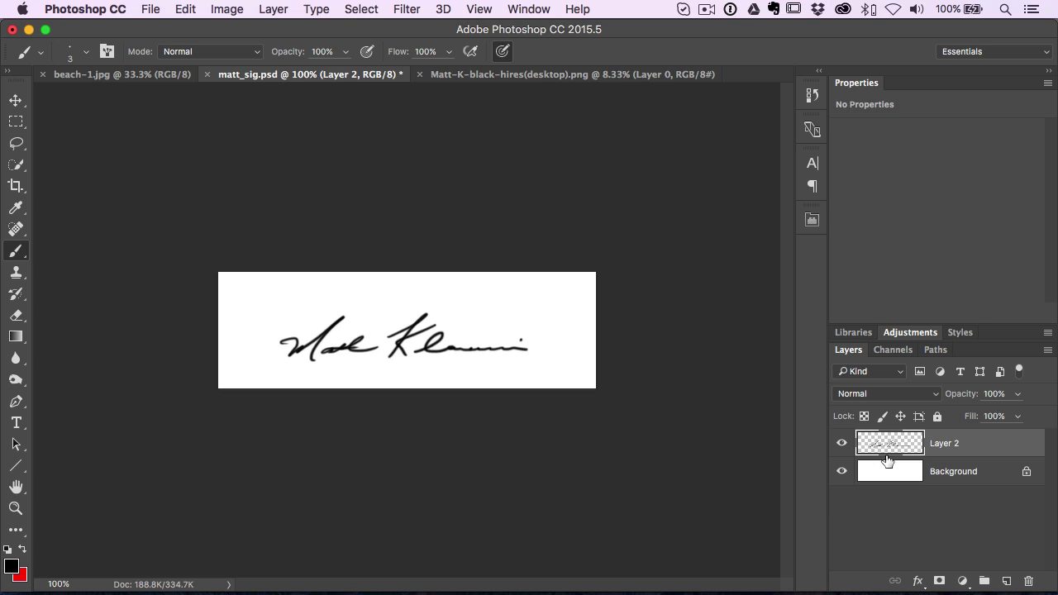
{"action": "left_click", "coordinate": [842, 473]}
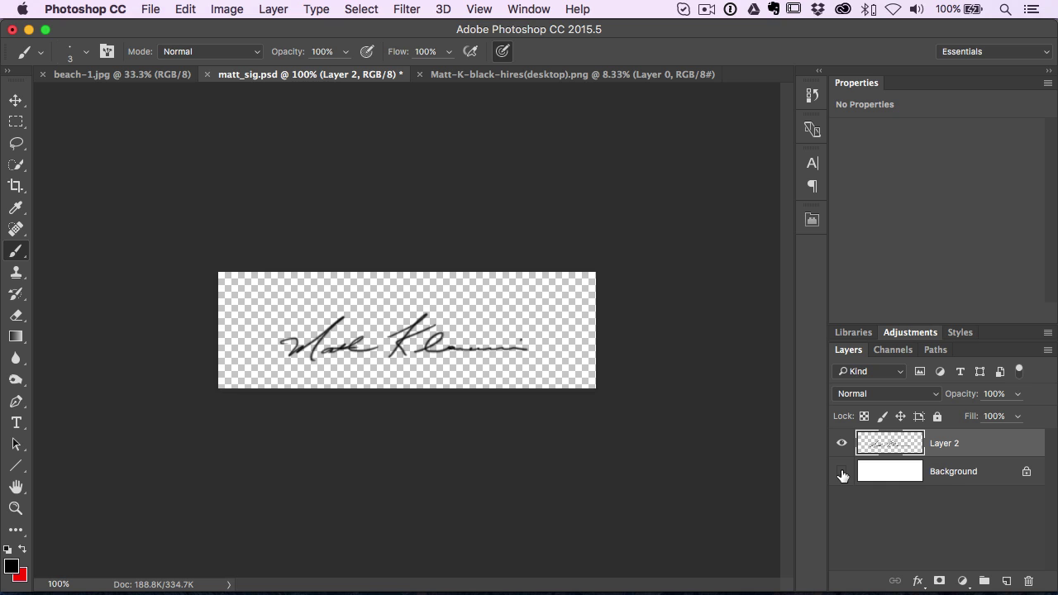
Step: Select the entire signature canvas with Select > All and copy it via Edit > Copy
{"action": "left_click", "coordinate": [361, 9]}
{"action": "left_click", "coordinate": [362, 30]}
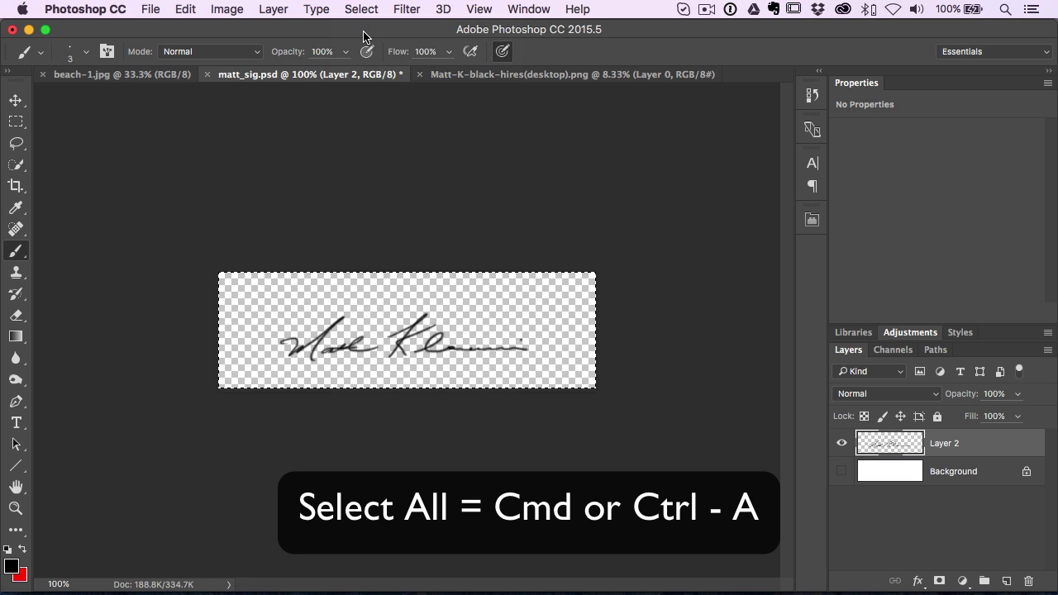
{"action": "left_click", "coordinate": [185, 9]}
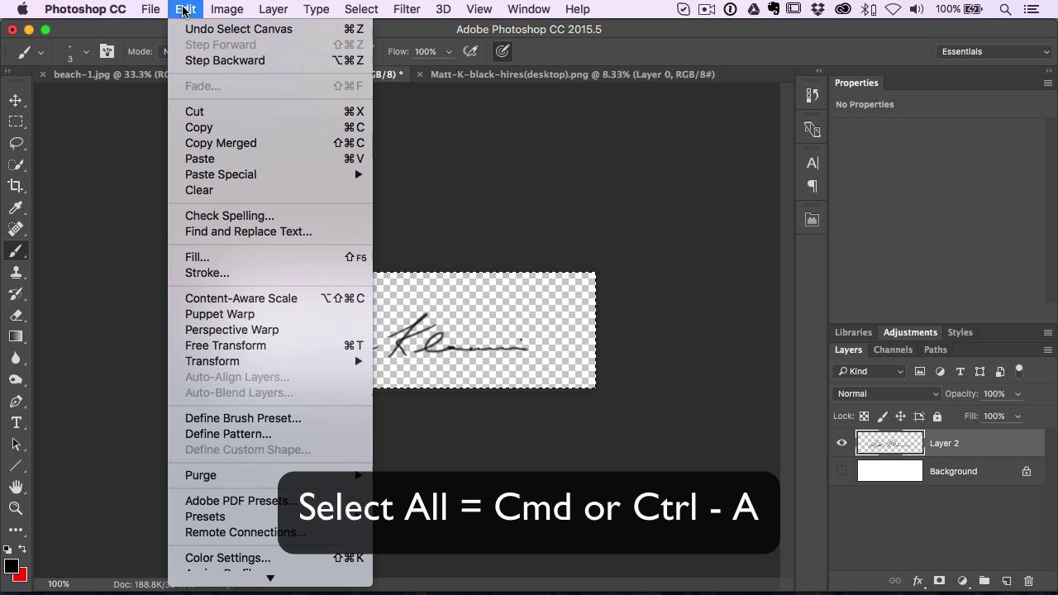
{"action": "left_click", "coordinate": [208, 129]}
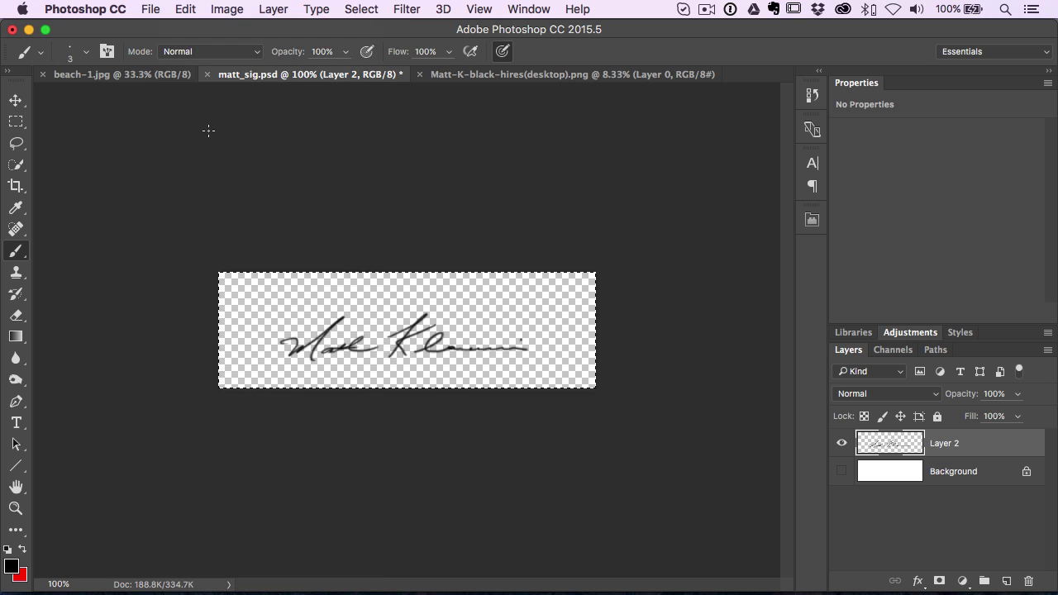
Step: Paste the signature into beach-1.jpg and try it on the sand, corner, and water before returning to matt_sig.psd
{"action": "left_click", "coordinate": [168, 78]}
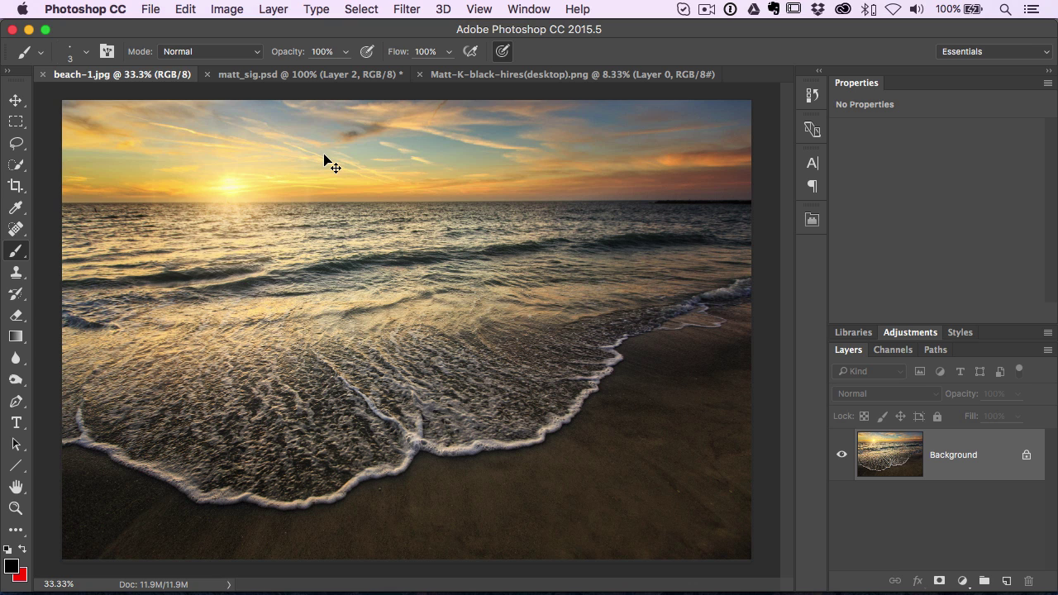
{"action": "key", "text": "super+v"}
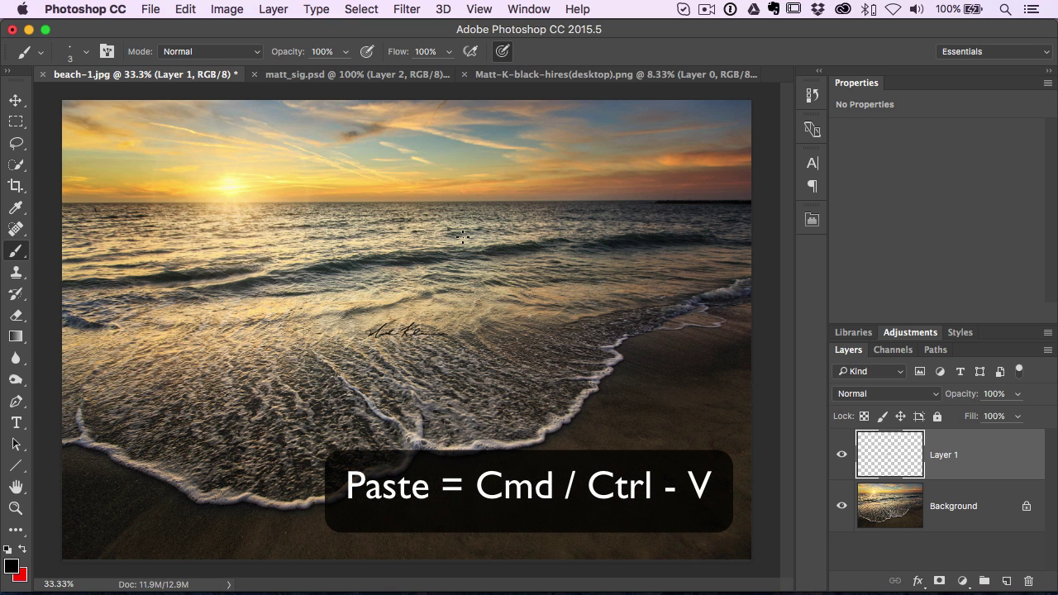
{"action": "key", "text": "v"}
{"action": "left_click_drag", "start_coordinate": [416, 282], "coordinate": [522, 364]}
{"action": "mouse_move", "coordinate": [506, 414]}
{"action": "left_mouse_down"}
{"action": "mouse_move", "coordinate": [619, 488]}
{"action": "mouse_move", "coordinate": [667, 561]}
{"action": "mouse_move", "coordinate": [680, 552]}
{"action": "mouse_move", "coordinate": [699, 96]}
{"action": "mouse_move", "coordinate": [687, 127]}
{"action": "mouse_move", "coordinate": [681, 116]}
{"action": "left_mouse_up"}
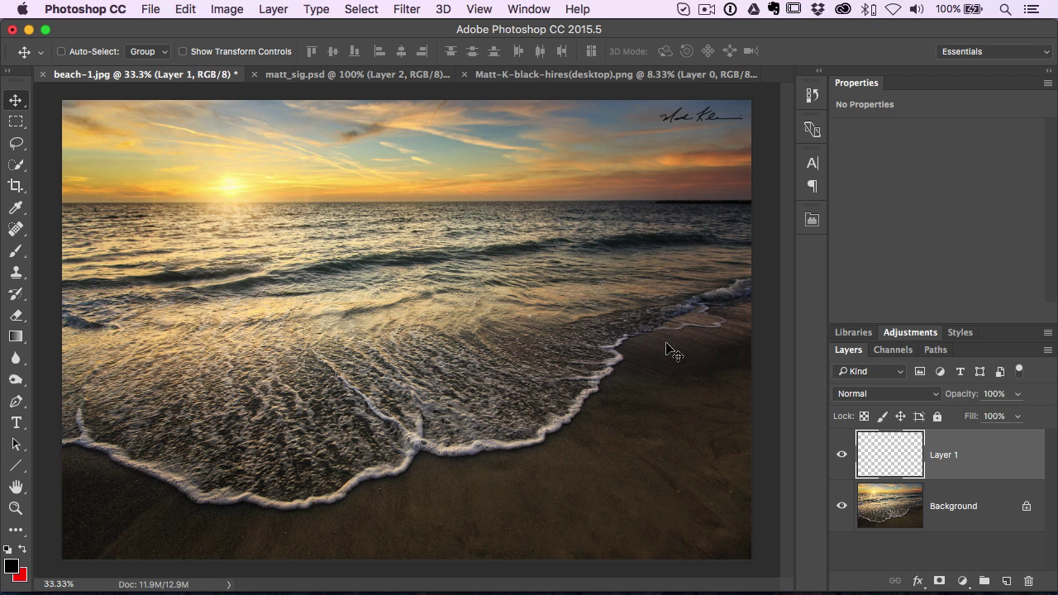
{"action": "mouse_move", "coordinate": [675, 132]}
{"action": "left_mouse_down"}
{"action": "mouse_move", "coordinate": [593, 276]}
{"action": "mouse_move", "coordinate": [606, 267]}
{"action": "left_mouse_up"}
{"action": "left_click", "coordinate": [345, 76]}
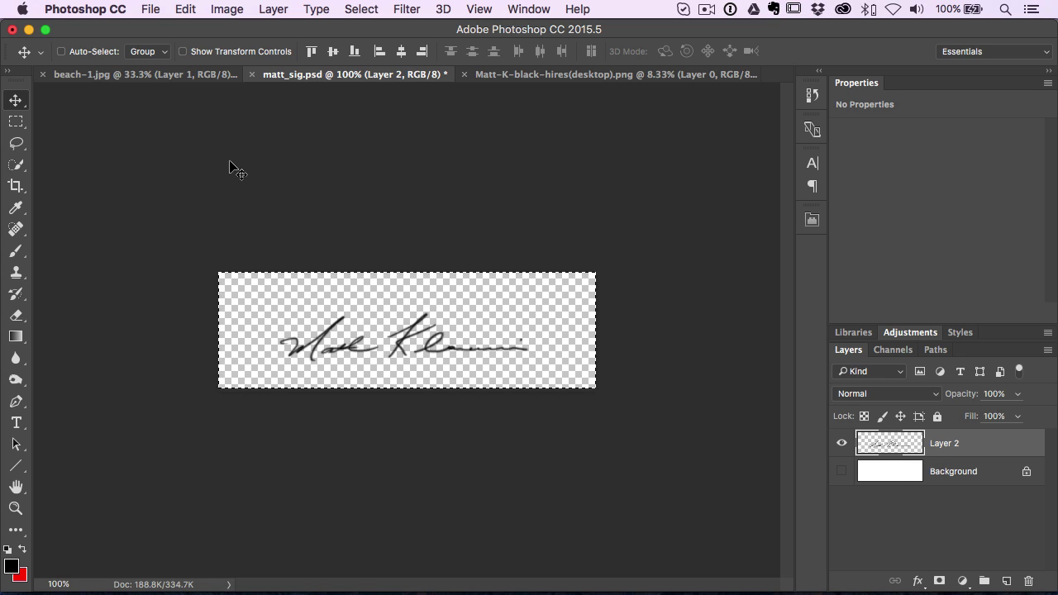
Step: Drop the signature bottom-right in beach-1.jpg, invert it to white, and re-show matt_sig.psd's Background
{"action": "mouse_move", "coordinate": [156, 75]}
{"action": "left_mouse_down"}
{"action": "mouse_move", "coordinate": [729, 379]}
{"action": "mouse_move", "coordinate": [659, 300]}
{"action": "mouse_move", "coordinate": [637, 350]}
{"action": "mouse_move", "coordinate": [656, 513]}
{"action": "mouse_move", "coordinate": [649, 506]}
{"action": "mouse_move", "coordinate": [689, 538]}
{"action": "left_mouse_up"}
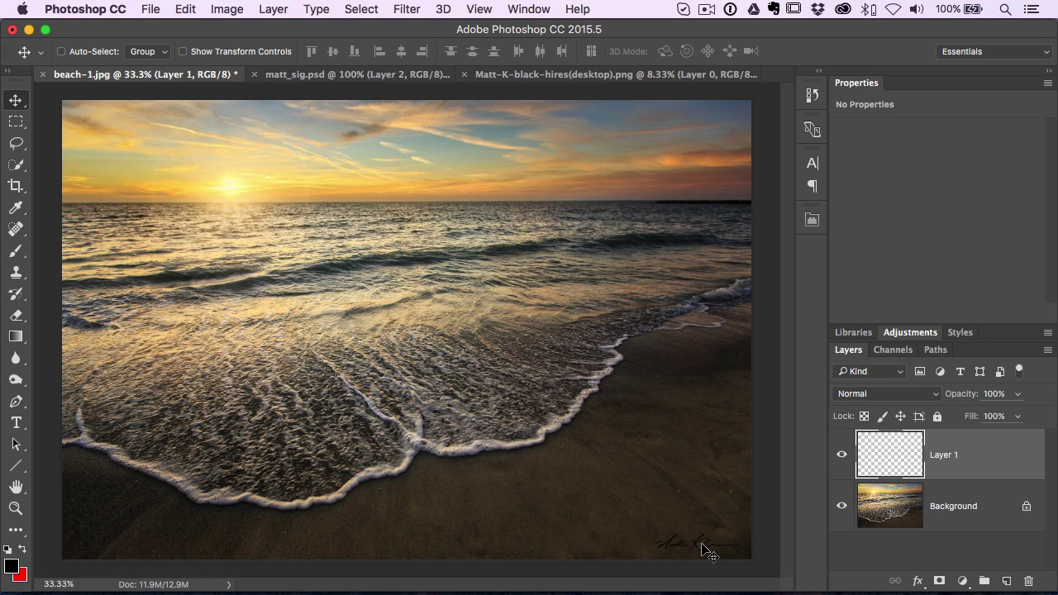
{"action": "left_click_drag", "start_coordinate": [702, 550], "coordinate": [700, 548]}
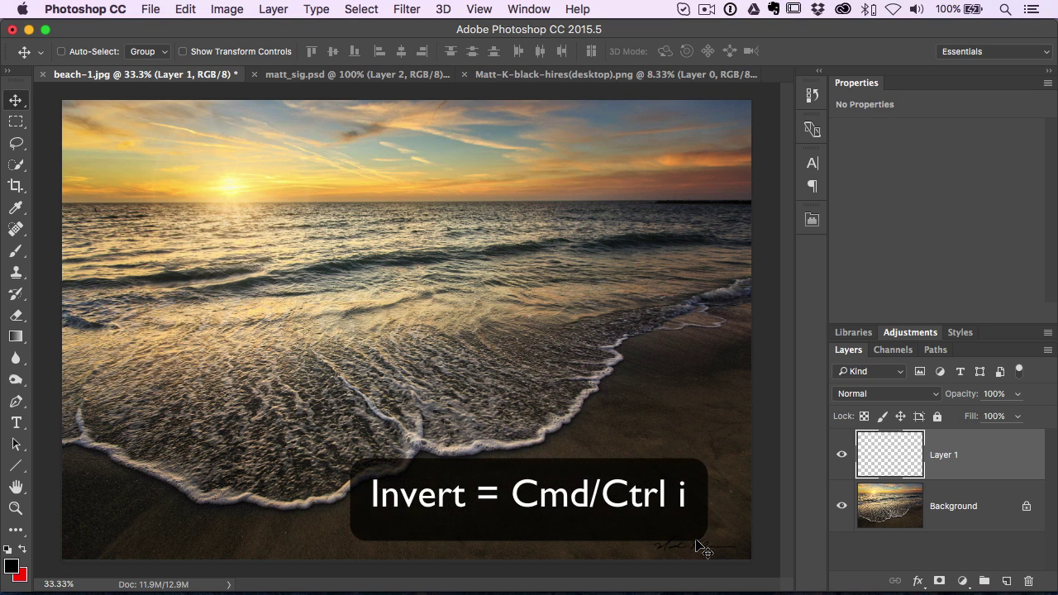
{"action": "key", "text": "super+i"}
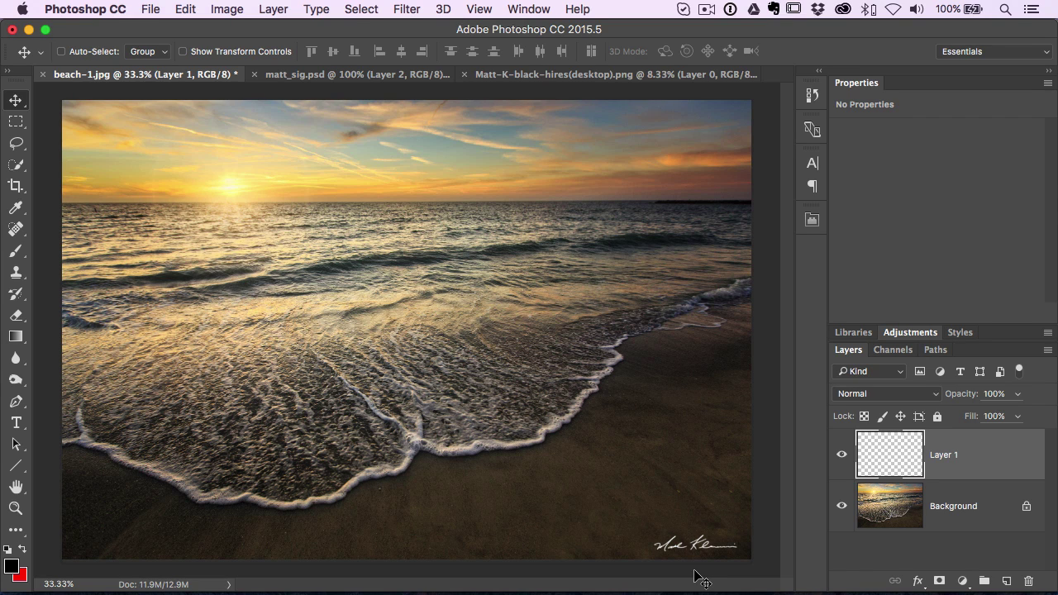
{"action": "mouse_move", "coordinate": [697, 552]}
{"action": "left_mouse_down"}
{"action": "mouse_move", "coordinate": [720, 117]}
{"action": "mouse_move", "coordinate": [690, 106]}
{"action": "mouse_move", "coordinate": [664, 220]}
{"action": "mouse_move", "coordinate": [676, 440]}
{"action": "mouse_move", "coordinate": [699, 558]}
{"action": "mouse_move", "coordinate": [695, 547]}
{"action": "left_mouse_up"}
{"action": "left_click", "coordinate": [387, 77]}
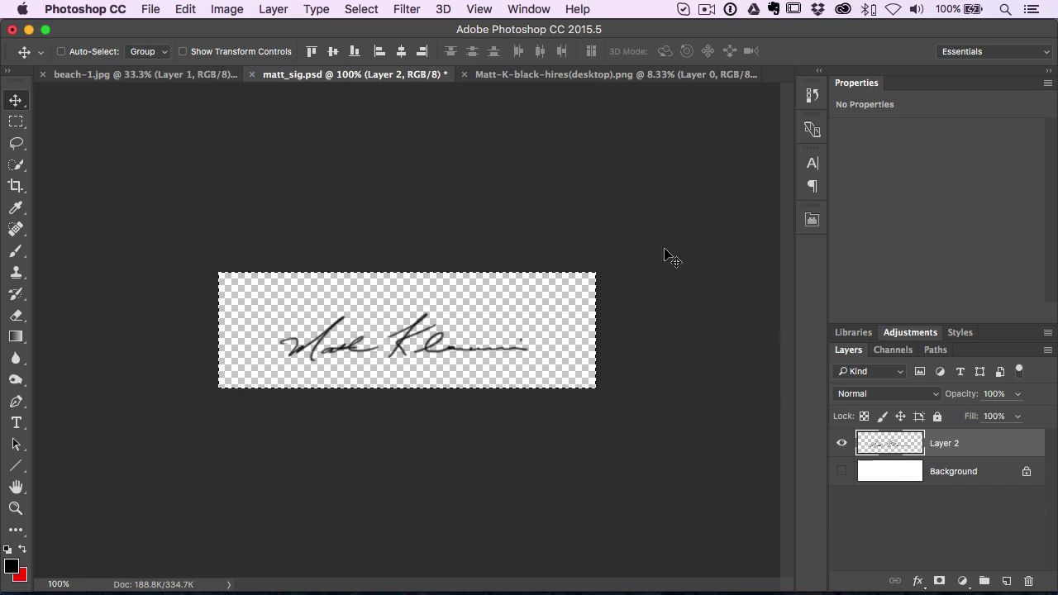
{"action": "left_click", "coordinate": [841, 472]}
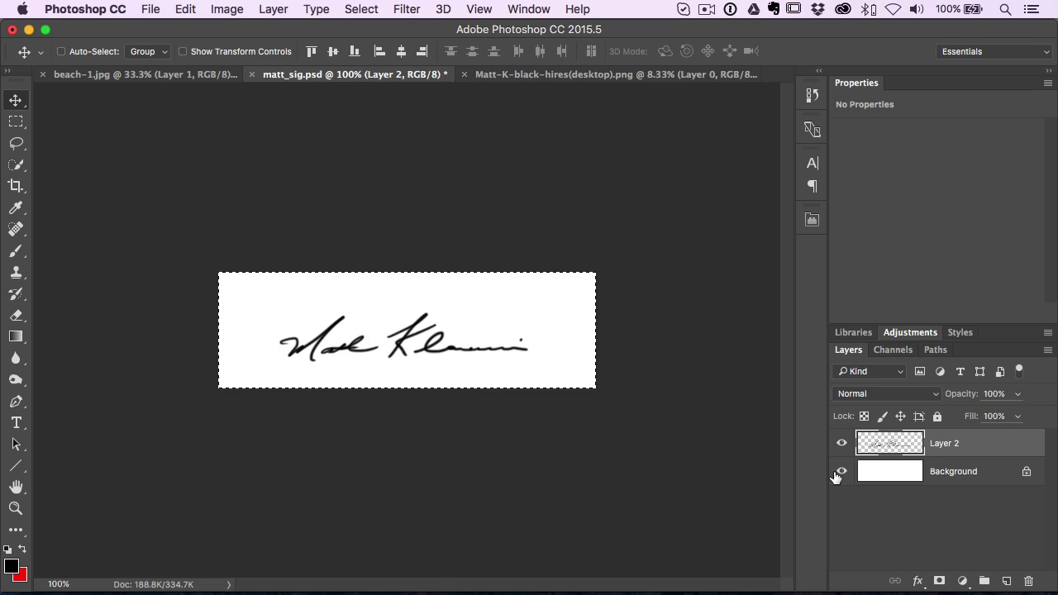
Step: Drag the black-on-white signature layer from matt_sig.psd onto beach-1.jpg's bottom-right corner as Layer 2
{"action": "key", "text": "super"}
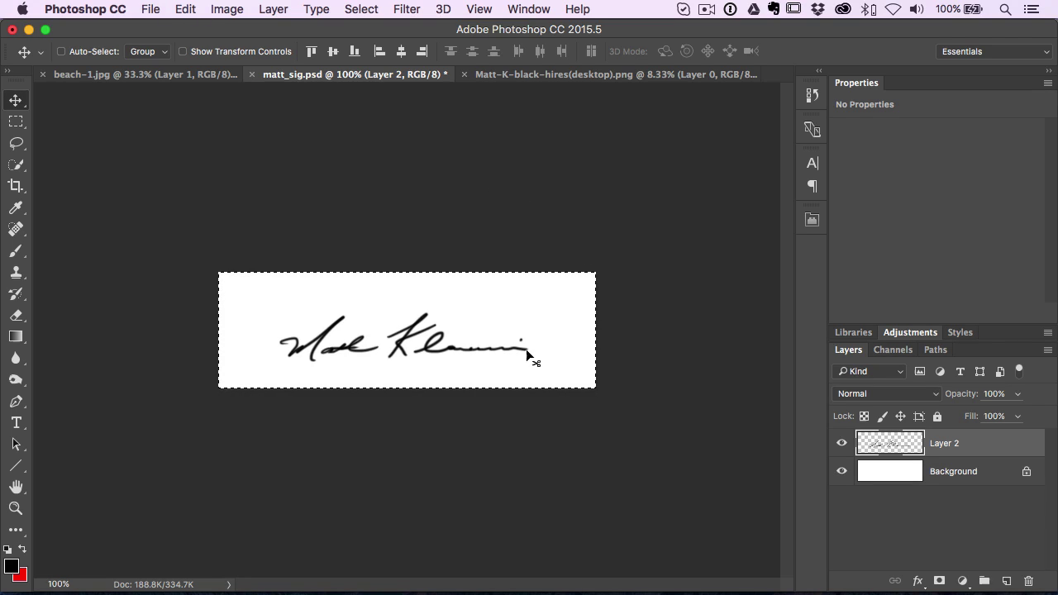
{"action": "mouse_move", "coordinate": [195, 80]}
{"action": "left_mouse_down"}
{"action": "mouse_move", "coordinate": [402, 243]}
{"action": "mouse_move", "coordinate": [480, 353]}
{"action": "mouse_move", "coordinate": [638, 451]}
{"action": "mouse_move", "coordinate": [695, 512]}
{"action": "left_mouse_up"}
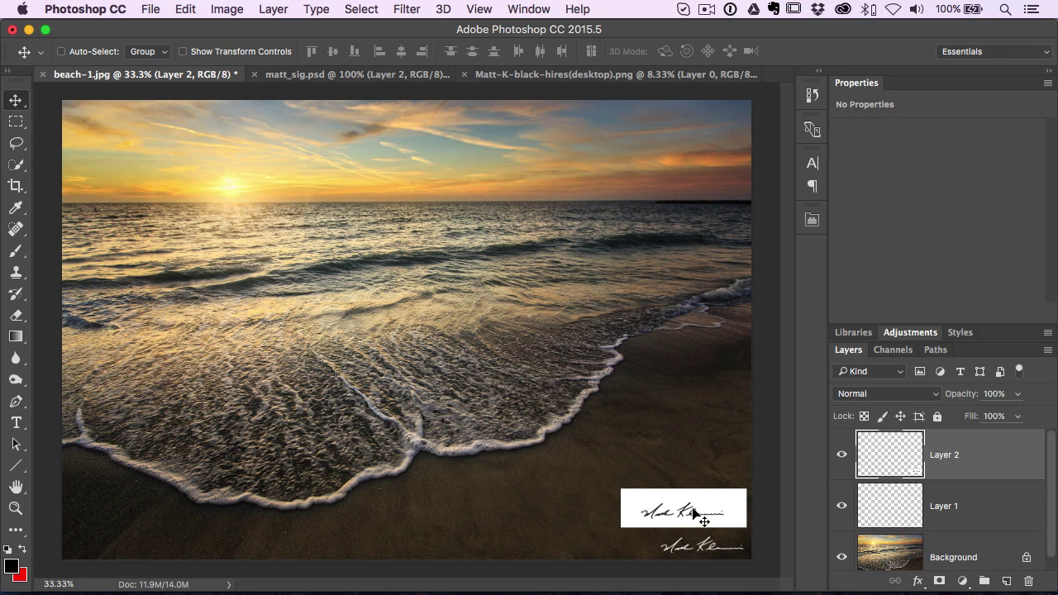
Step: Set Layer 2's blend mode to Multiply, nudge it into place, then switch to Matt-K-black-hires(desktop).png
{"action": "left_click", "coordinate": [860, 393]}
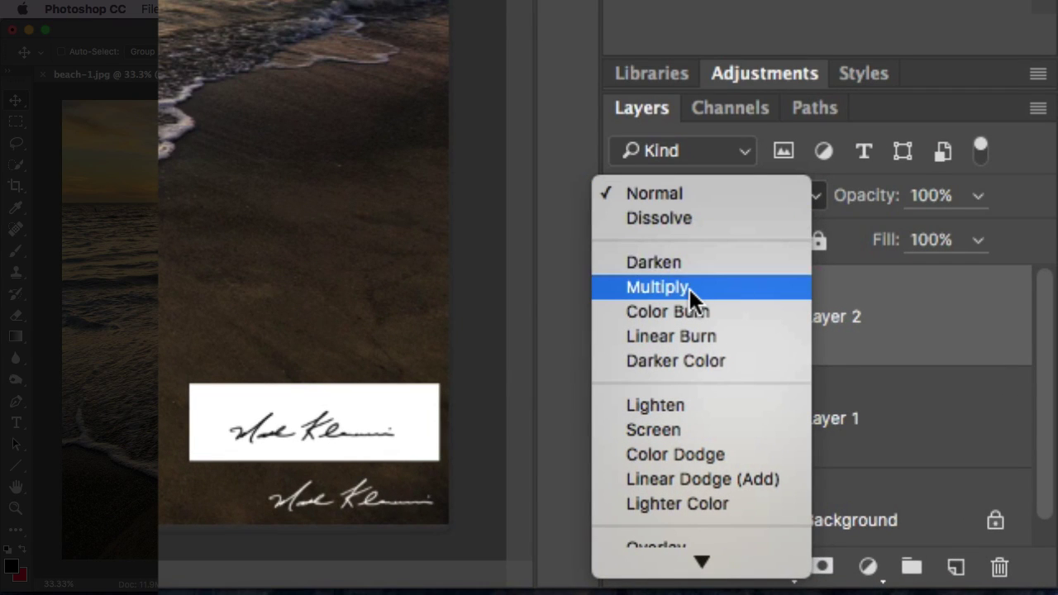
{"action": "left_click", "coordinate": [688, 287]}
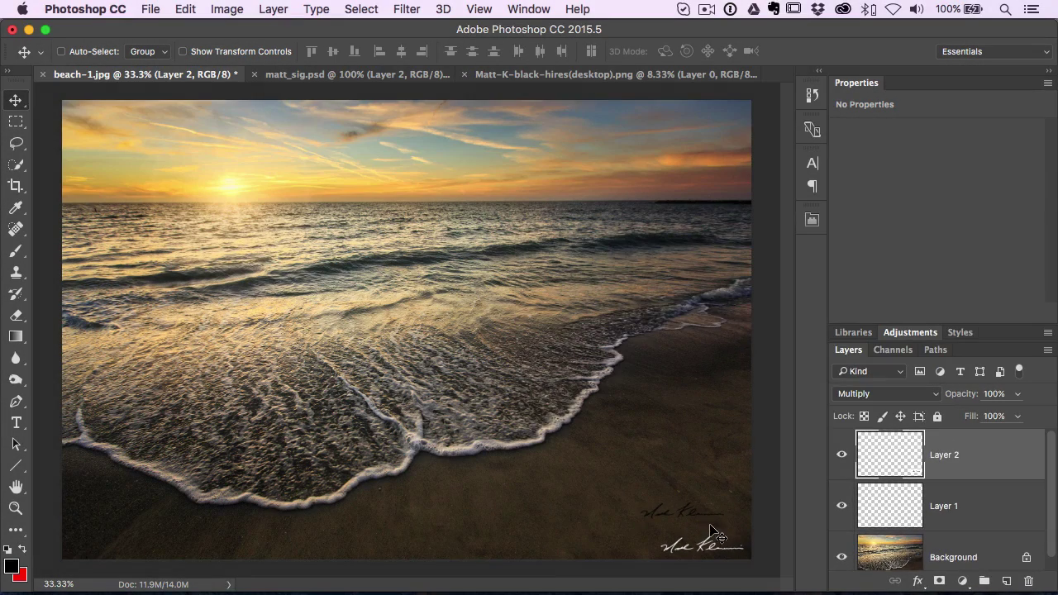
{"action": "mouse_move", "coordinate": [713, 530]}
{"action": "left_mouse_down"}
{"action": "mouse_move", "coordinate": [698, 475]}
{"action": "mouse_move", "coordinate": [690, 261]}
{"action": "mouse_move", "coordinate": [707, 145]}
{"action": "mouse_move", "coordinate": [721, 129]}
{"action": "mouse_move", "coordinate": [661, 165]}
{"action": "mouse_move", "coordinate": [678, 347]}
{"action": "mouse_move", "coordinate": [666, 510]}
{"action": "mouse_move", "coordinate": [731, 529]}
{"action": "mouse_move", "coordinate": [699, 534]}
{"action": "mouse_move", "coordinate": [718, 535]}
{"action": "mouse_move", "coordinate": [716, 463]}
{"action": "mouse_move", "coordinate": [721, 536]}
{"action": "mouse_move", "coordinate": [707, 531]}
{"action": "left_mouse_up"}
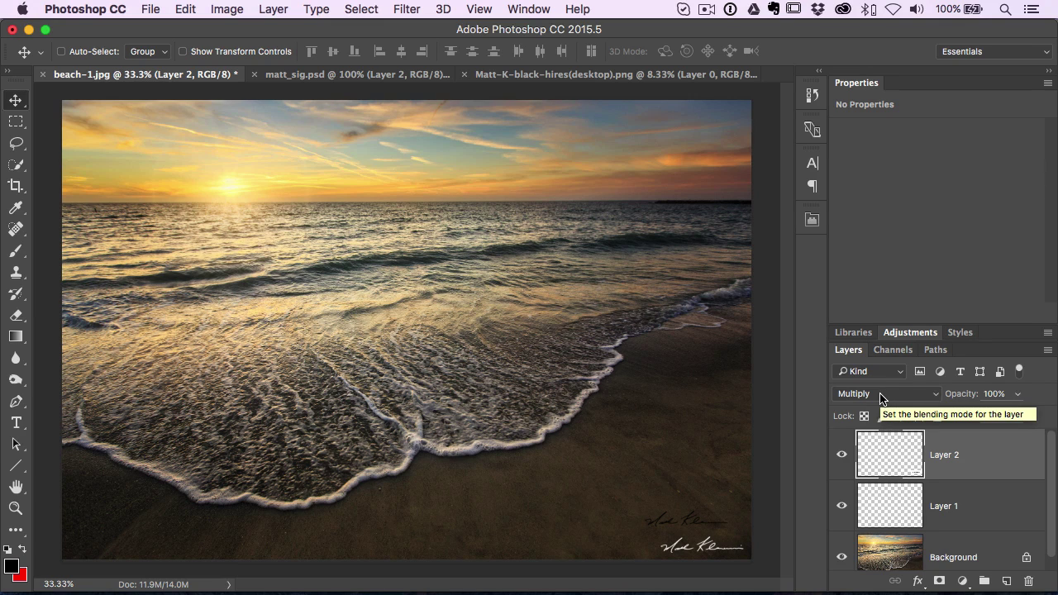
{"action": "left_click", "coordinate": [611, 74]}
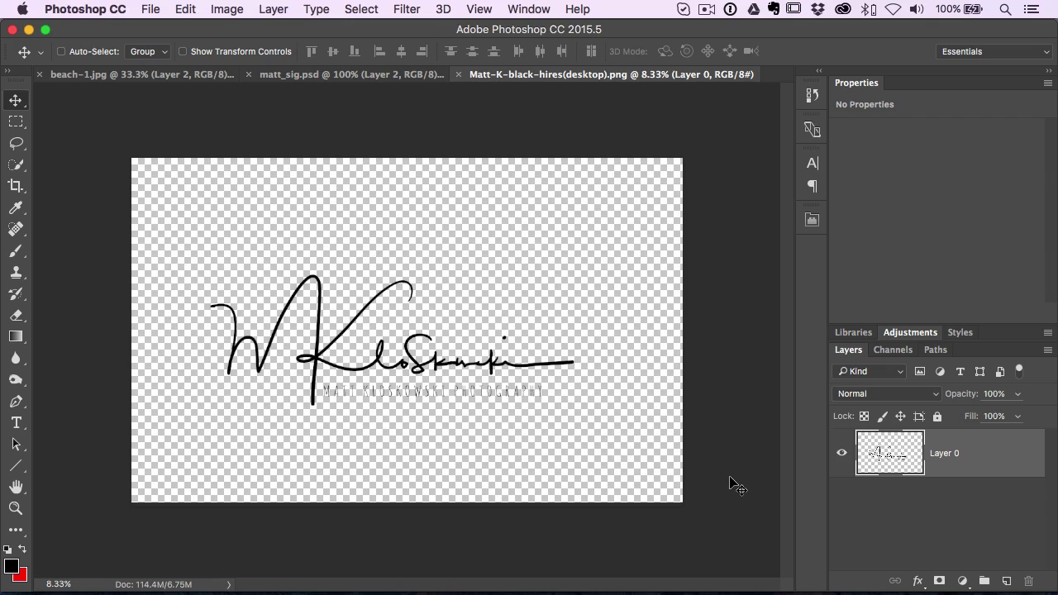
{"action": "key", "text": "super+equal"}
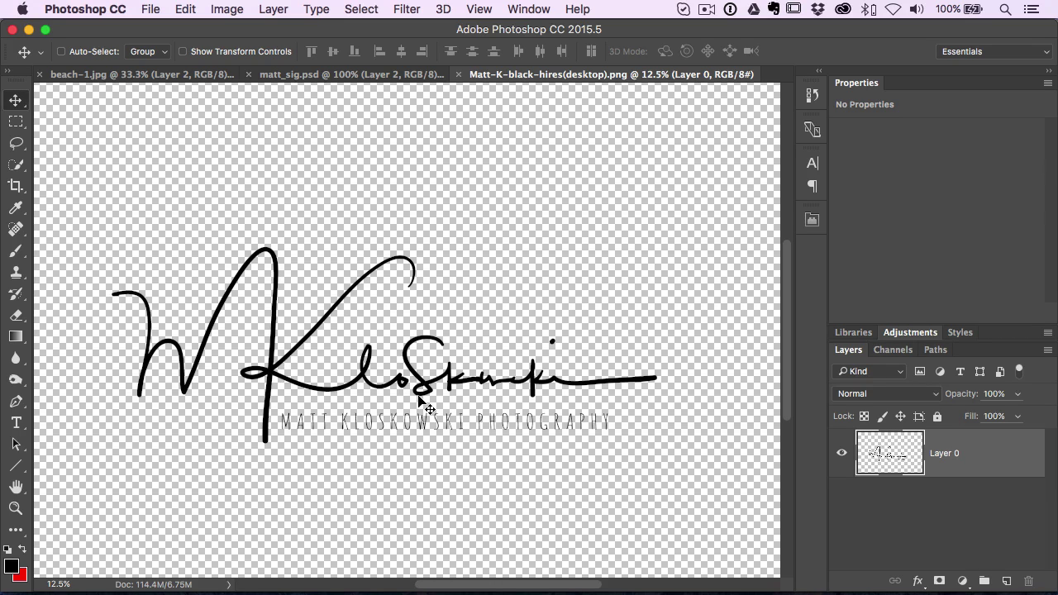
{"action": "key", "text": "super+minus"}
{"action": "mouse_move", "coordinate": [327, 592]}
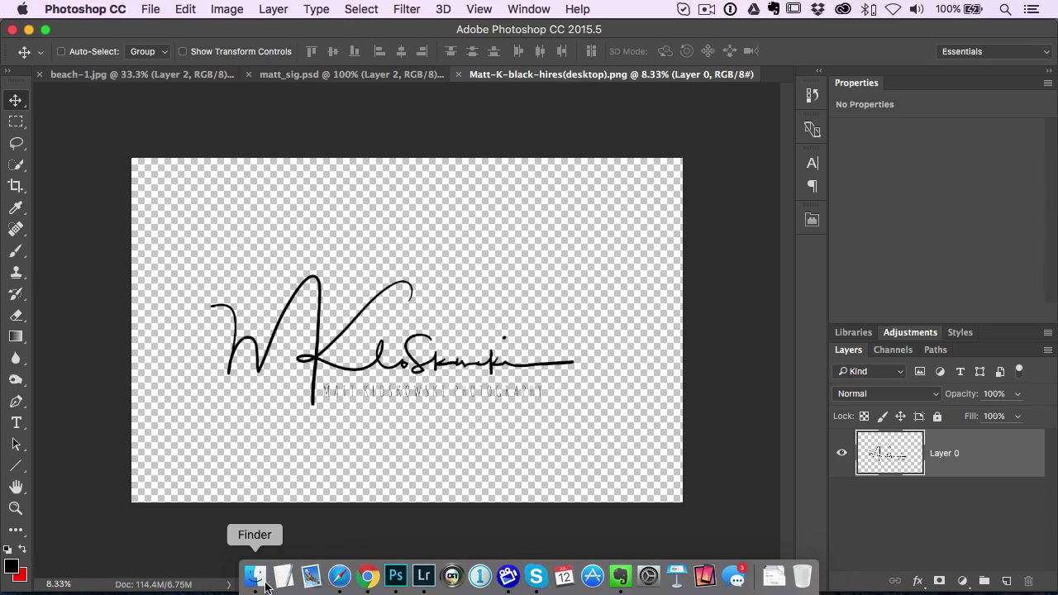
{"action": "left_click", "coordinate": [255, 576]}
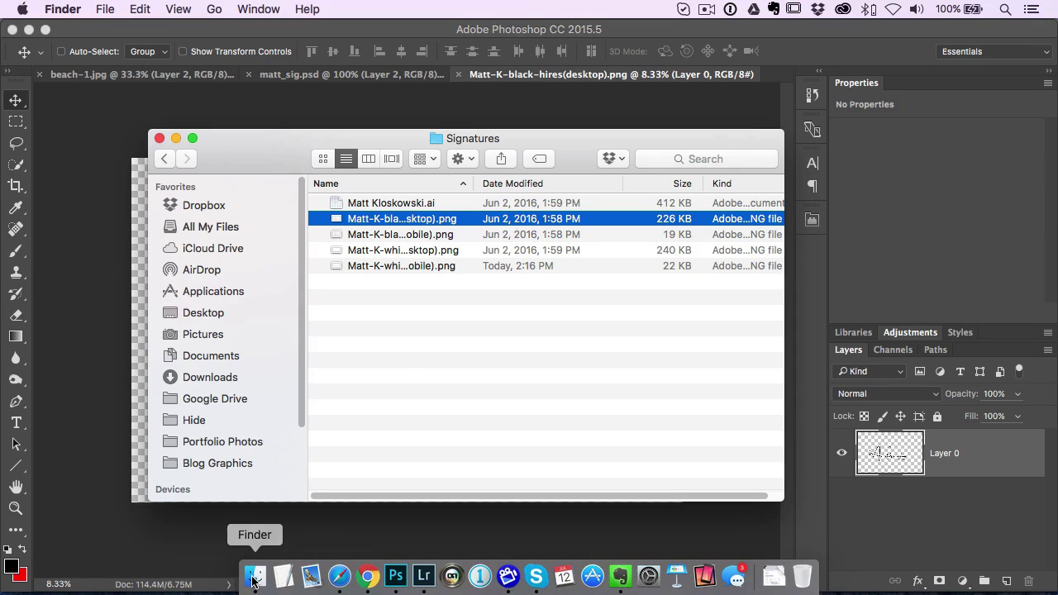
{"action": "left_click", "coordinate": [445, 235]}
{"action": "key", "text": "Up"}
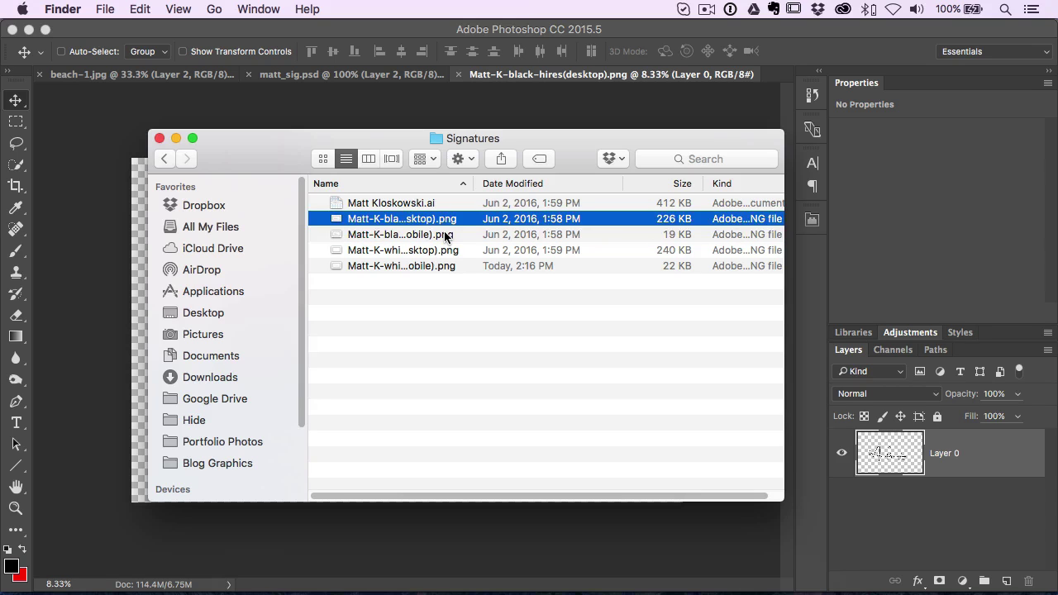
{"action": "key", "text": "space"}
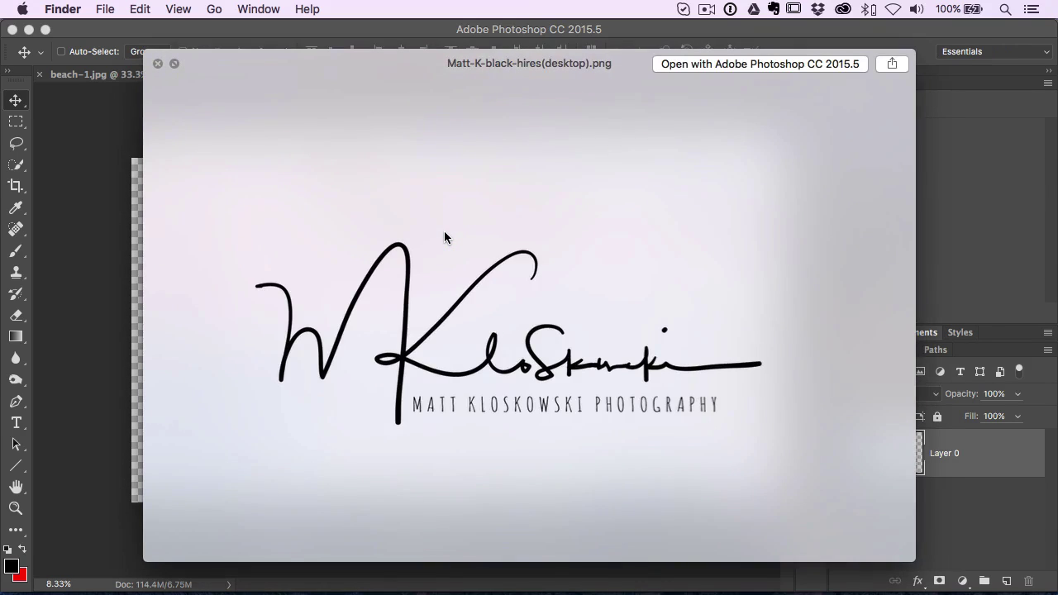
{"action": "key", "text": "Down"}
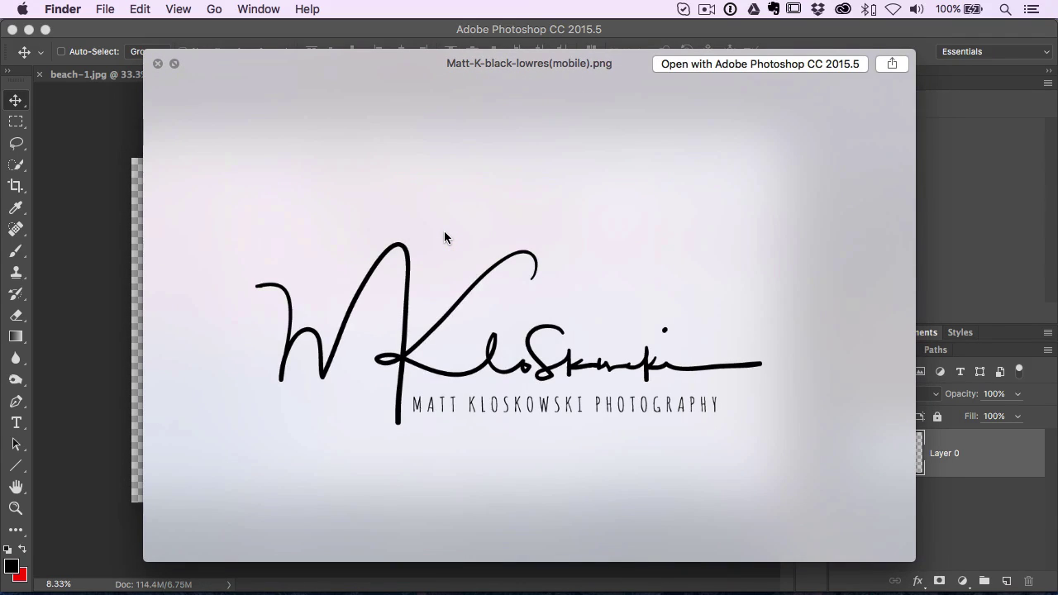
{"action": "key", "text": "Down"}
{"action": "key", "text": "Down"}
{"action": "key", "text": "space"}
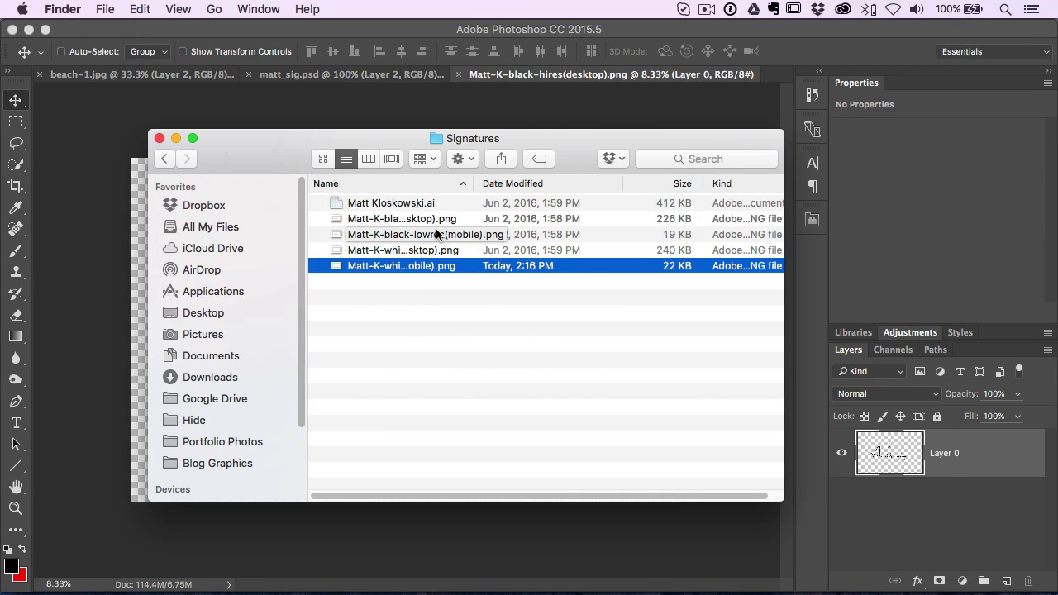
Step: Back in Photoshop, select all of the black hi-res signature and copy it
{"action": "key", "text": "super+Tab"}
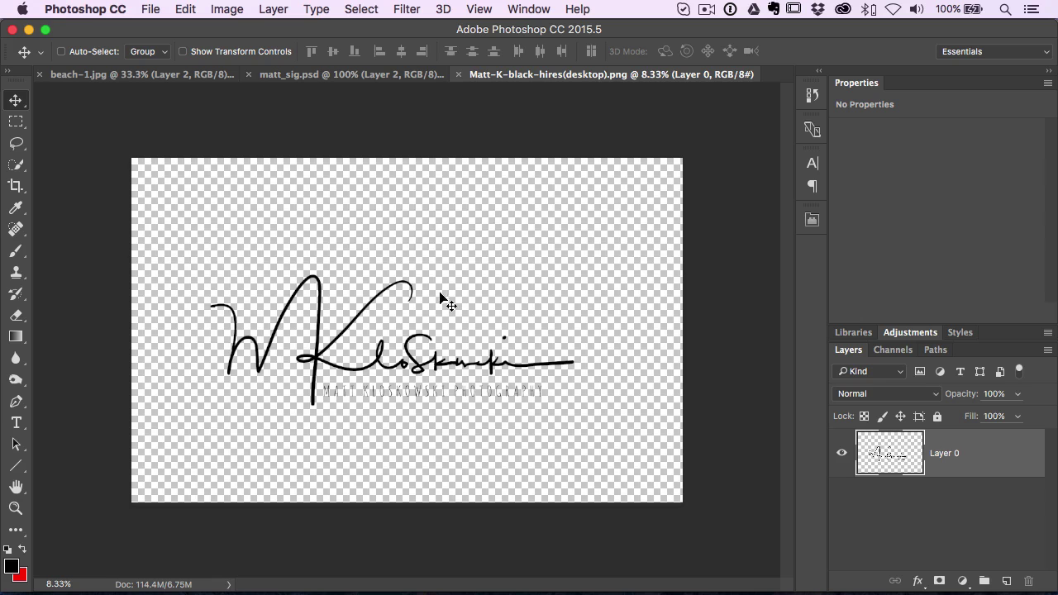
{"action": "key", "text": "super"}
{"action": "key", "text": "super+a"}
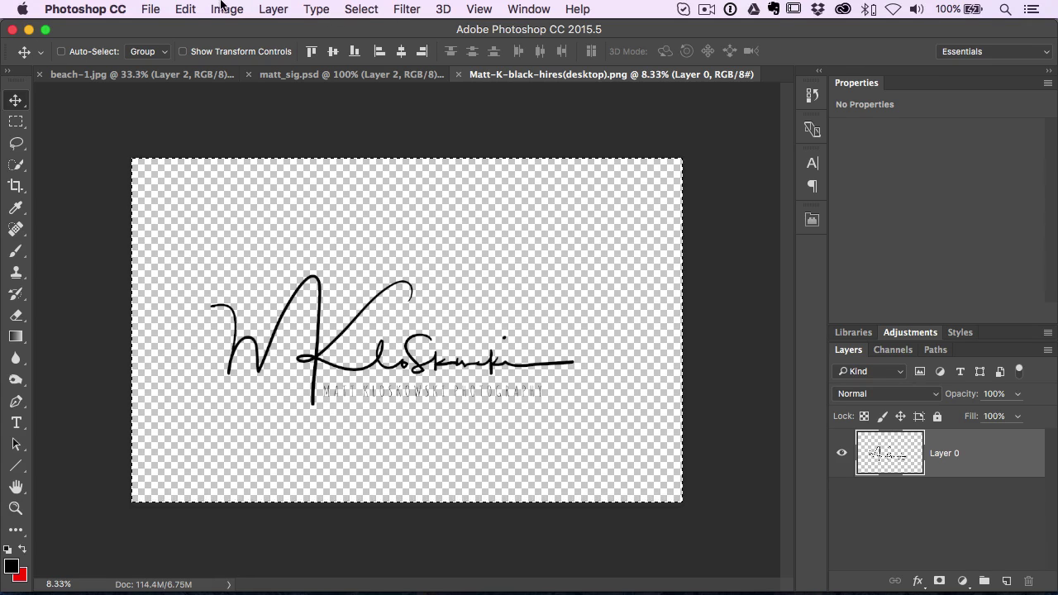
{"action": "left_click", "coordinate": [175, 10]}
{"action": "left_click", "coordinate": [194, 127]}
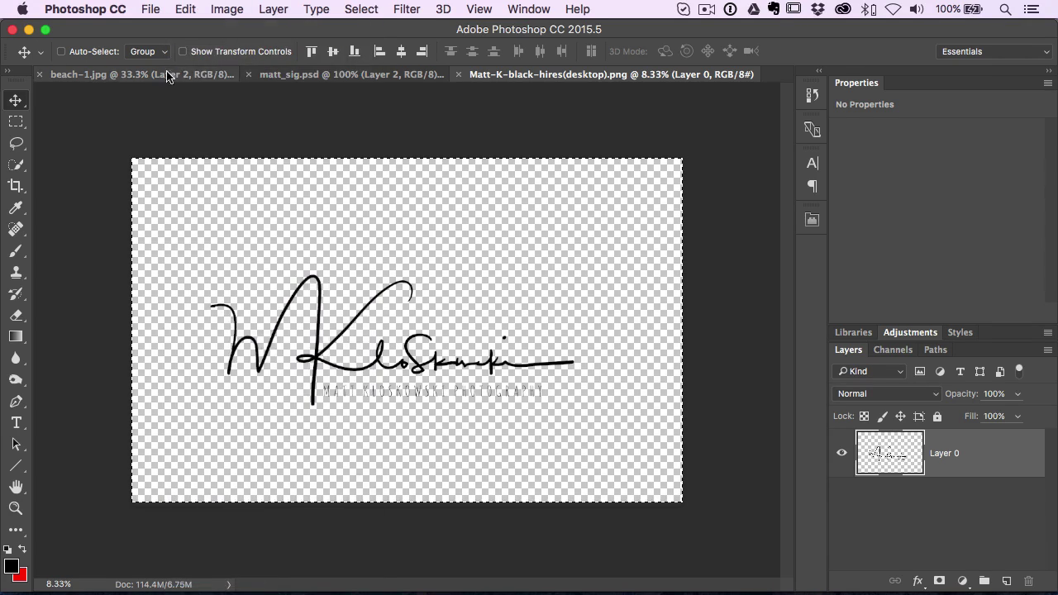
Step: In beach-1.jpg, hide Layer 2, paste the signature, and scale it to about 18.9% bottom-right
{"action": "left_click", "coordinate": [164, 73]}
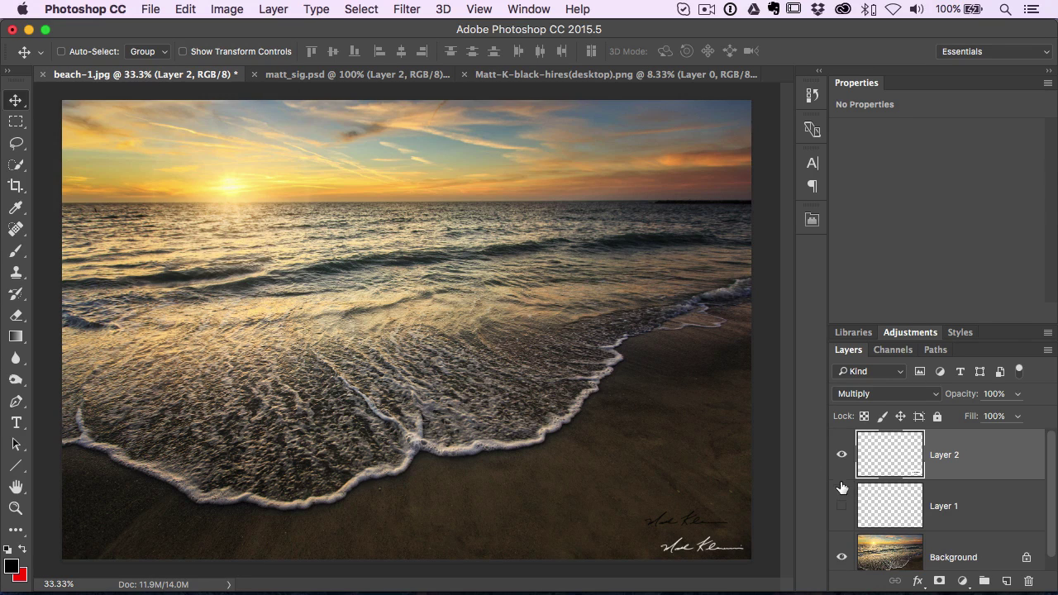
{"action": "left_click", "coordinate": [841, 455]}
{"action": "key", "text": "super+v"}
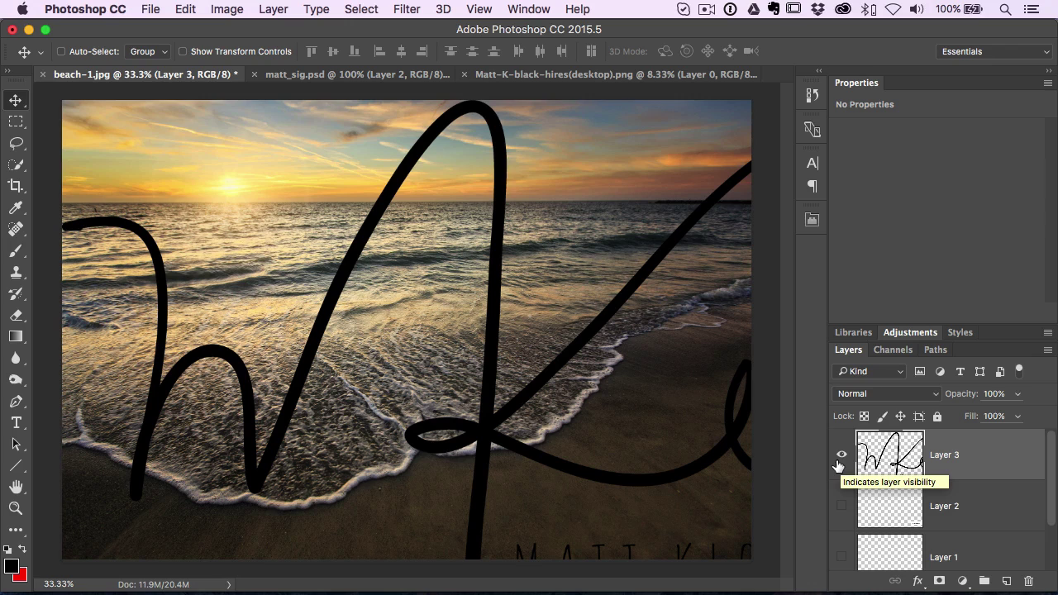
{"action": "left_click_drag", "start_coordinate": [720, 402], "coordinate": [726, 405]}
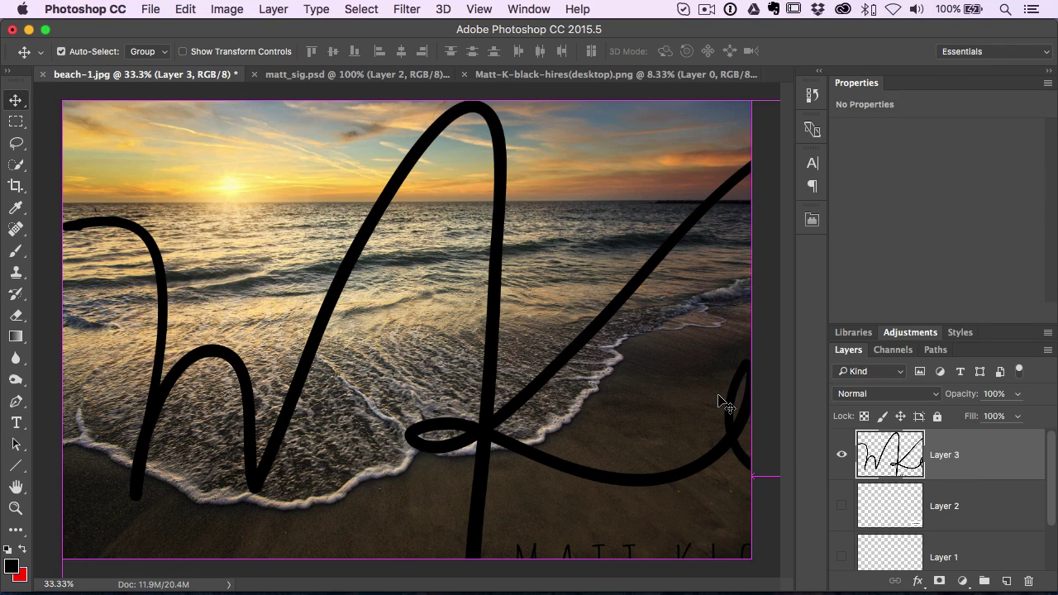
{"action": "key", "text": "super+t"}
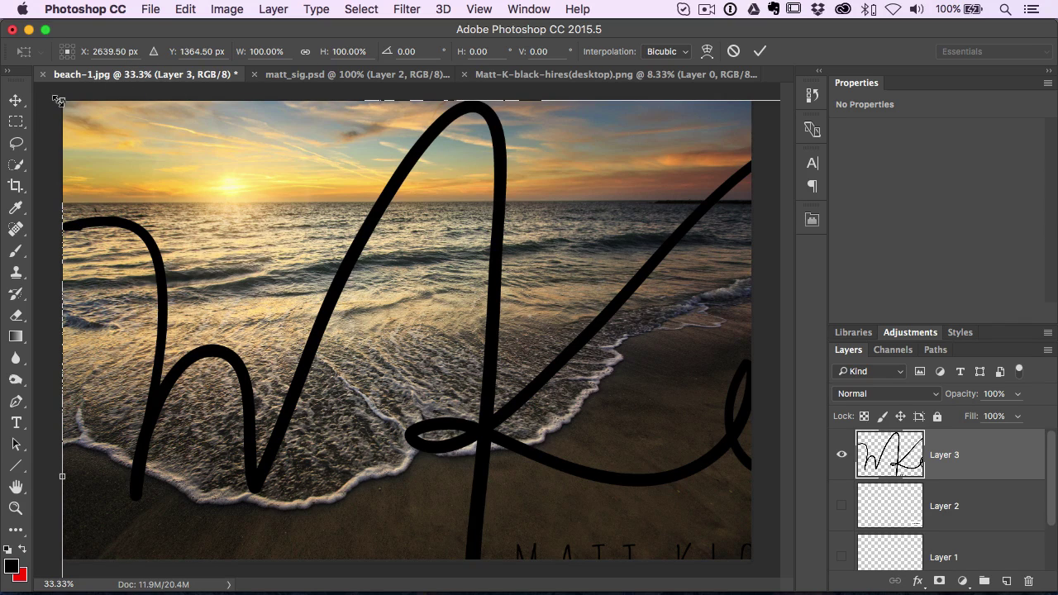
{"action": "mouse_move", "coordinate": [62, 101]}
{"action": "left_mouse_down"}
{"action": "mouse_move", "coordinate": [139, 176]}
{"action": "mouse_move", "coordinate": [590, 538]}
{"action": "left_mouse_up"}
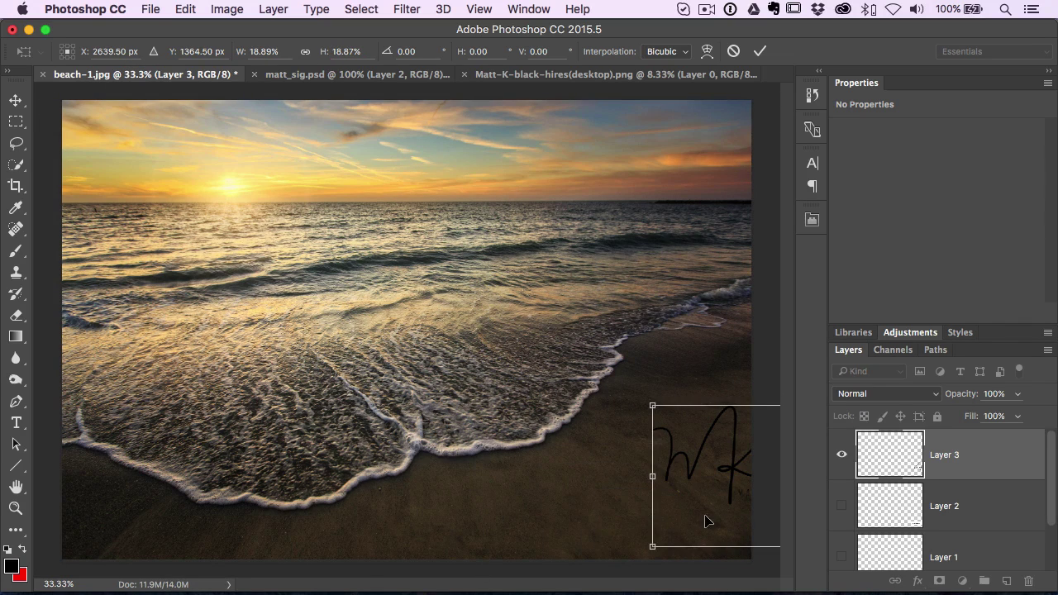
{"action": "mouse_move", "coordinate": [714, 520]}
{"action": "left_mouse_down"}
{"action": "mouse_move", "coordinate": [473, 507]}
{"action": "mouse_move", "coordinate": [546, 562]}
{"action": "left_mouse_up"}
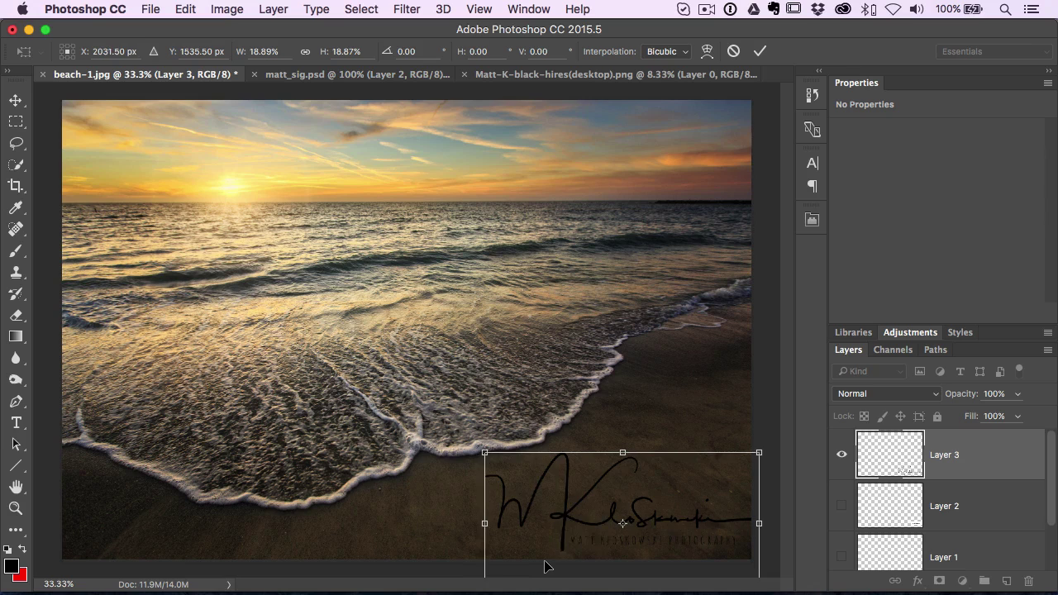
{"action": "key", "text": "Return"}
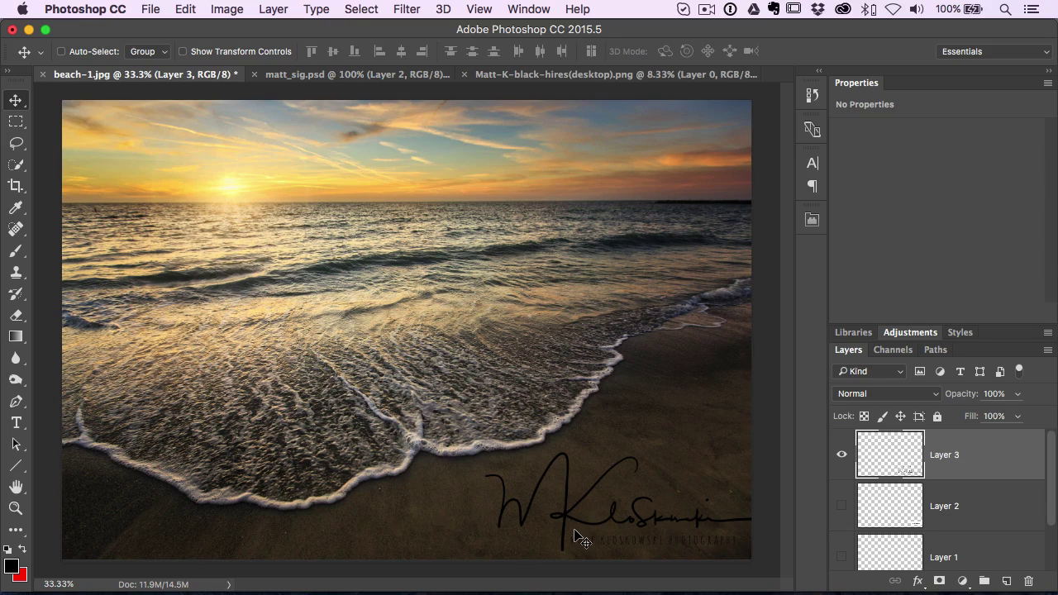
Step: Invert Layer 3's signature from black to white, then bring Finder's Signatures folder forward
{"action": "key", "text": "super"}
{"action": "key", "text": "super+i"}
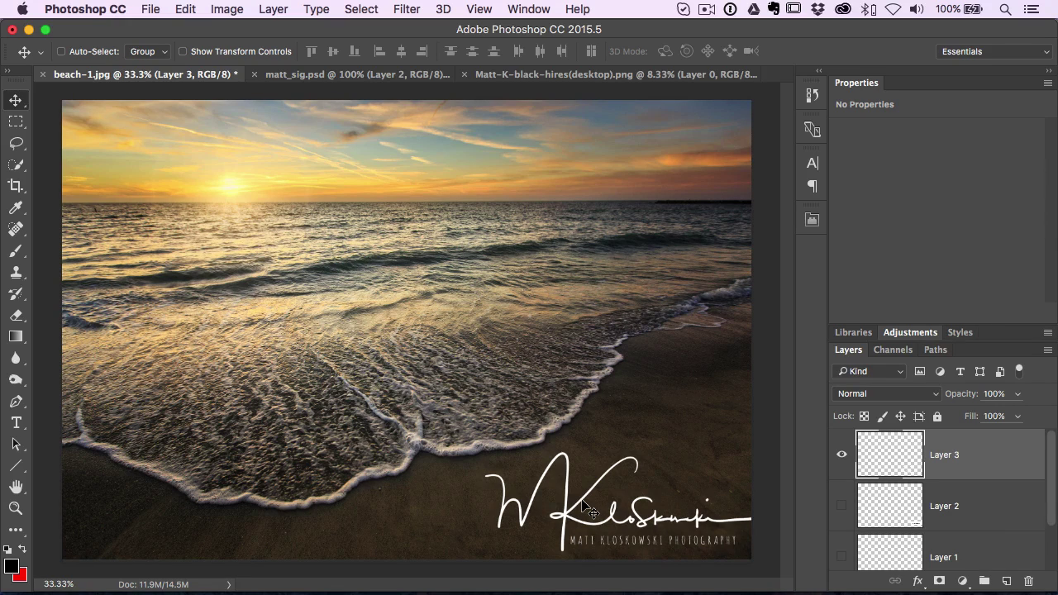
{"action": "key", "text": "super"}
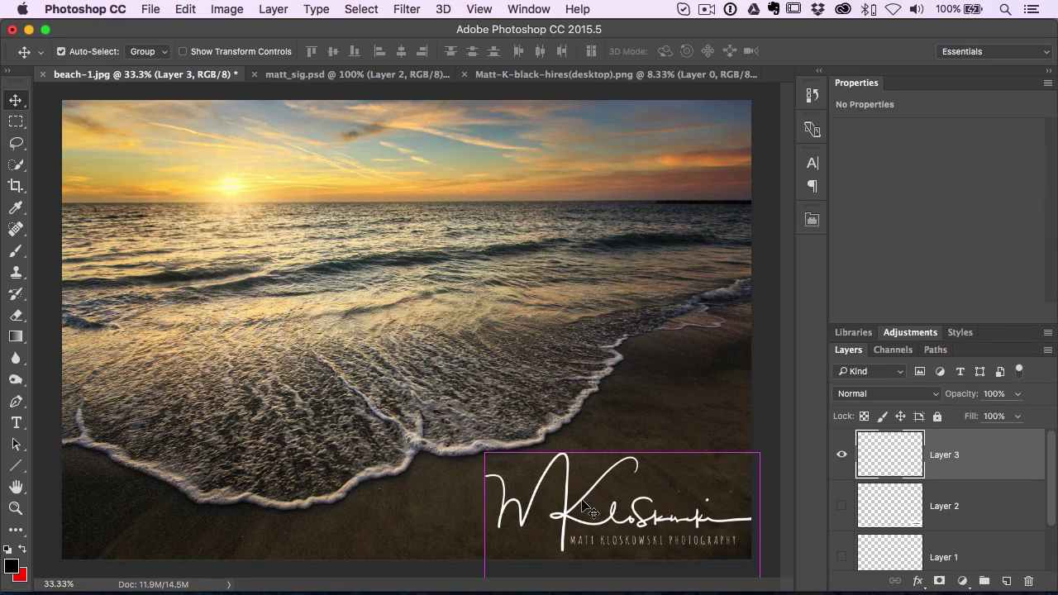
{"action": "key", "text": "super+Tab"}
Step: Select the signature .ai file in Finder, then switch back to beach-1.jpg in Photoshop
{"action": "left_click", "coordinate": [419, 207]}
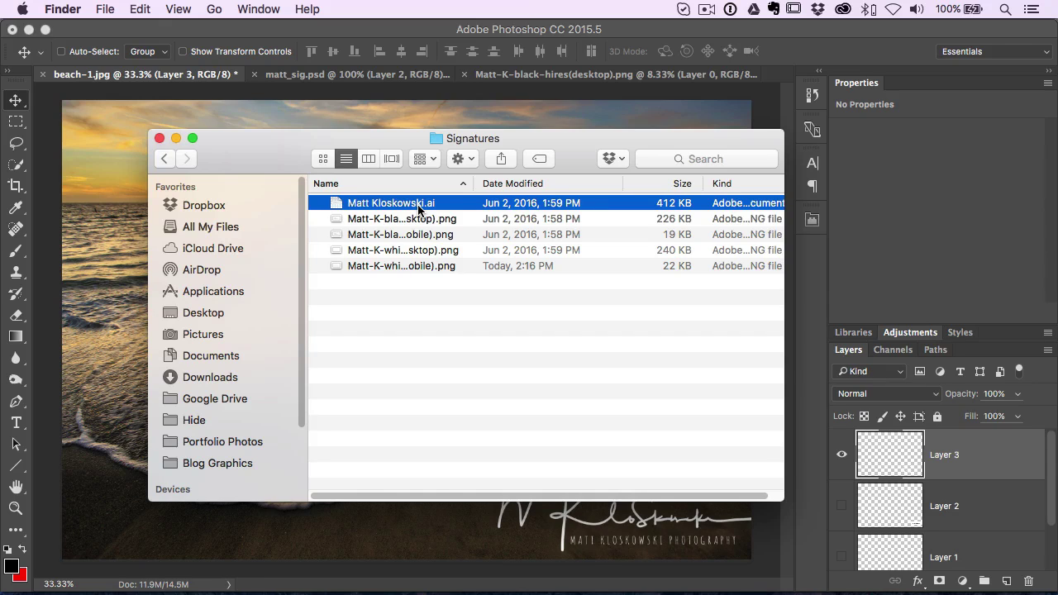
{"action": "key", "text": "super+Tab"}
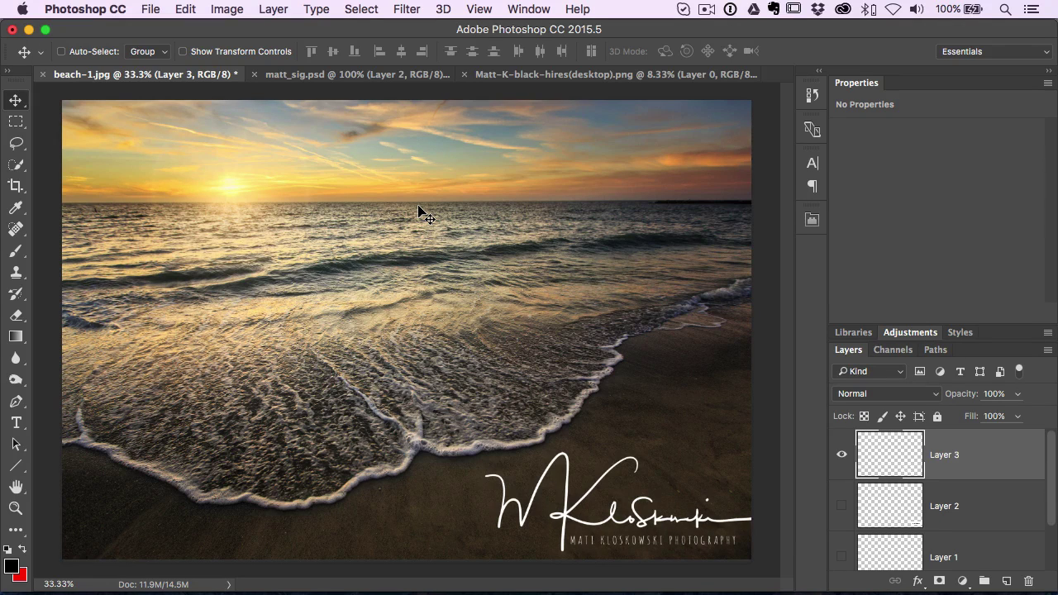